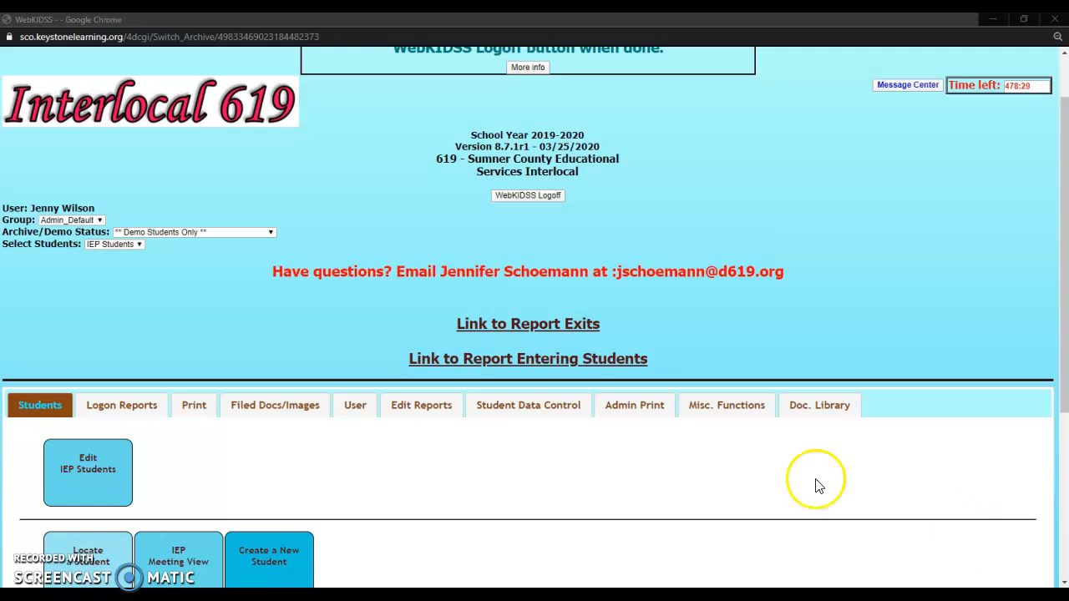
Step: Open Edit IEP Students and select the demo student from the individual students list
{"action": "left_click", "coordinate": [111, 475]}
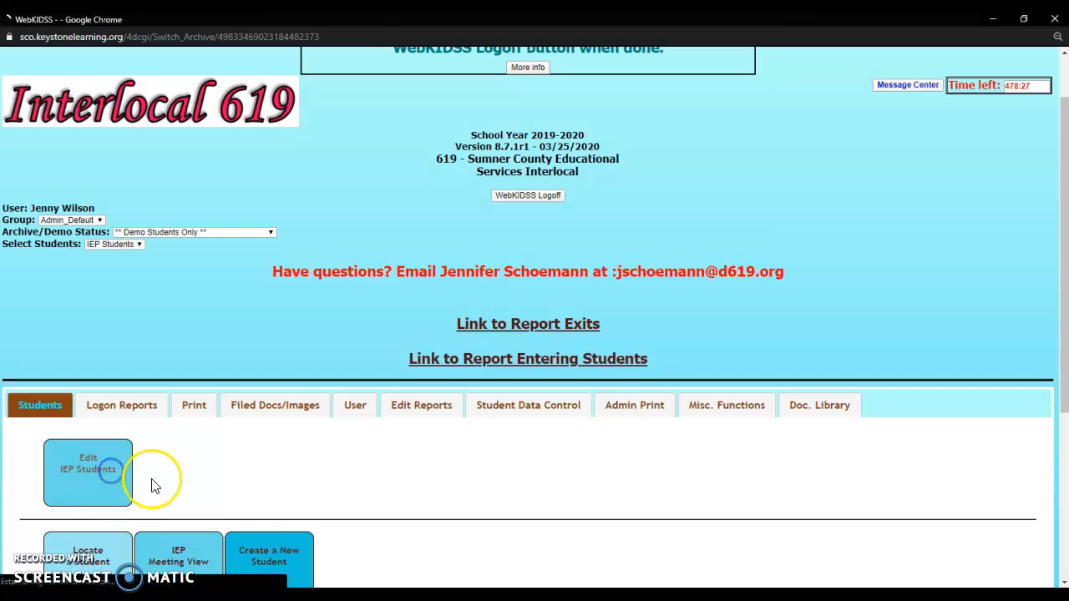
{"action": "scroll", "coordinate": [401, 357], "scroll_direction": "down", "scroll_amount": 2}
{"action": "scroll", "coordinate": [400, 356], "scroll_direction": "down", "scroll_amount": 5}
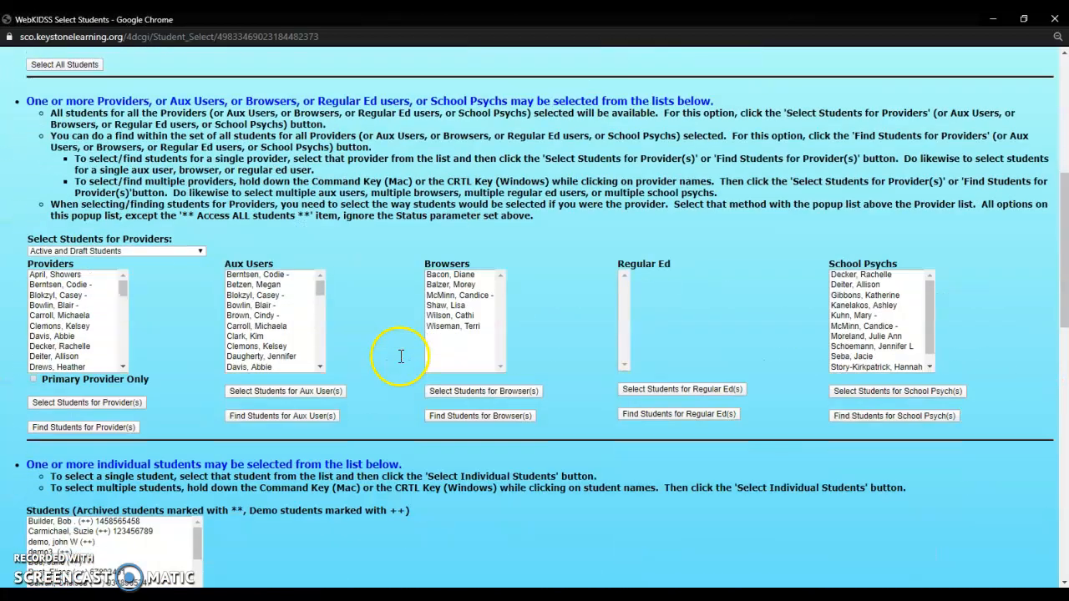
{"action": "left_click", "coordinate": [117, 331]}
{"action": "left_click", "coordinate": [74, 437]}
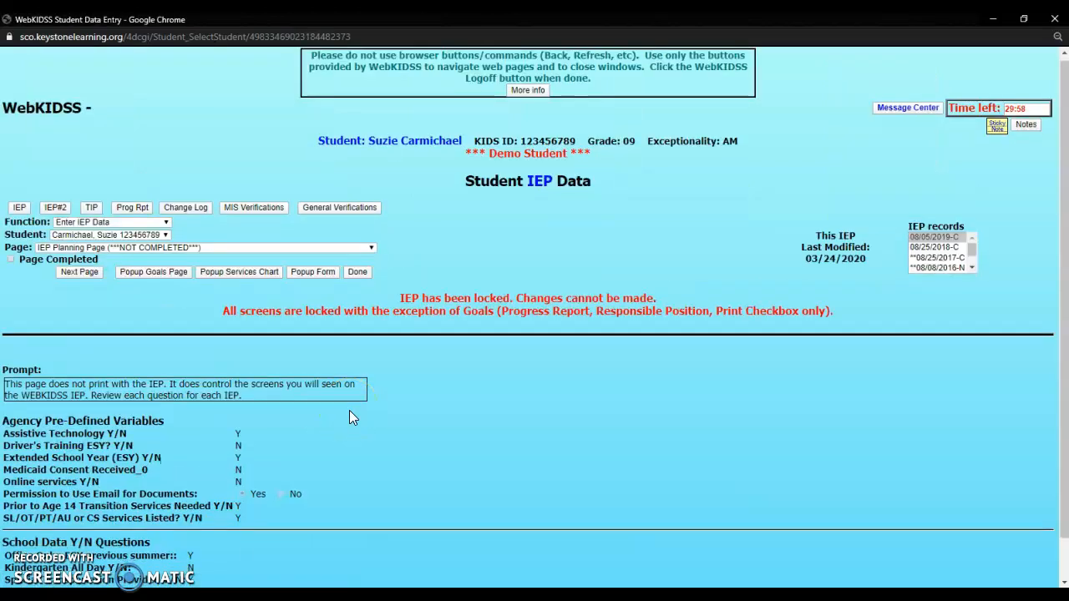
Step: Open the student's IEP print display, accepting the unsaved-changes notice and the default report options
{"action": "scroll", "coordinate": [52, 173], "scroll_direction": "down", "scroll_amount": 1}
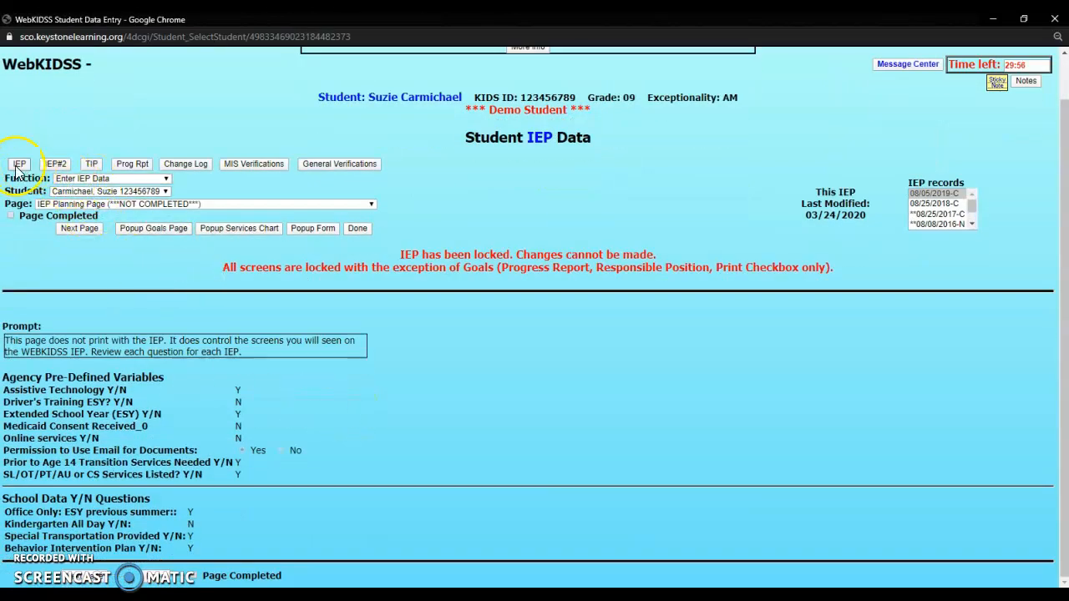
{"action": "left_click", "coordinate": [17, 166]}
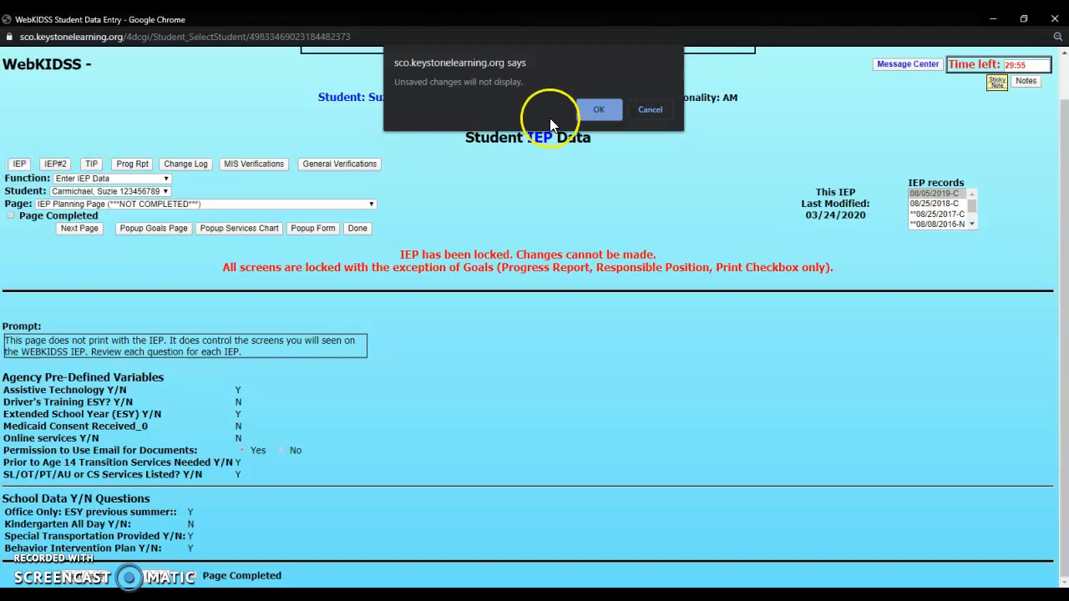
{"action": "left_click", "coordinate": [579, 108]}
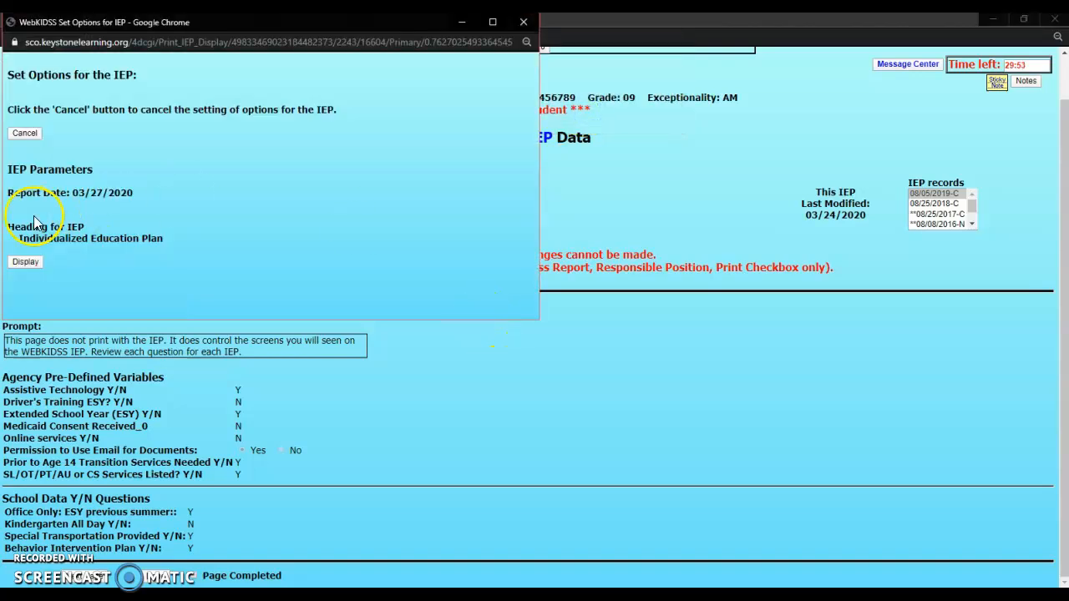
{"action": "left_click", "coordinate": [25, 262]}
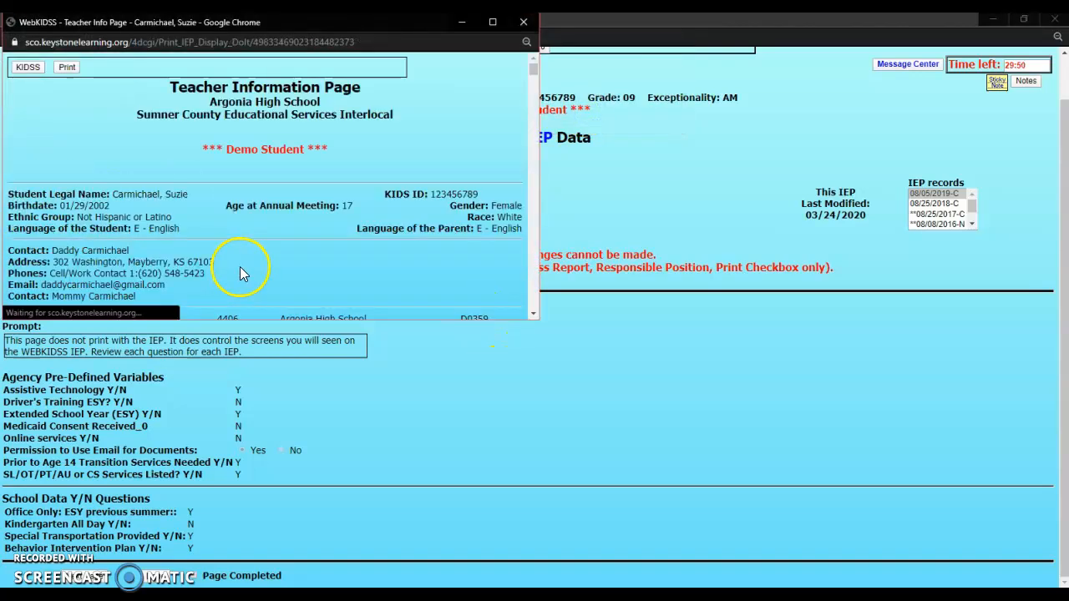
Step: Open the print dialog for the IEP in a maximized window and scroll through the page preview
{"action": "left_click", "coordinate": [69, 67]}
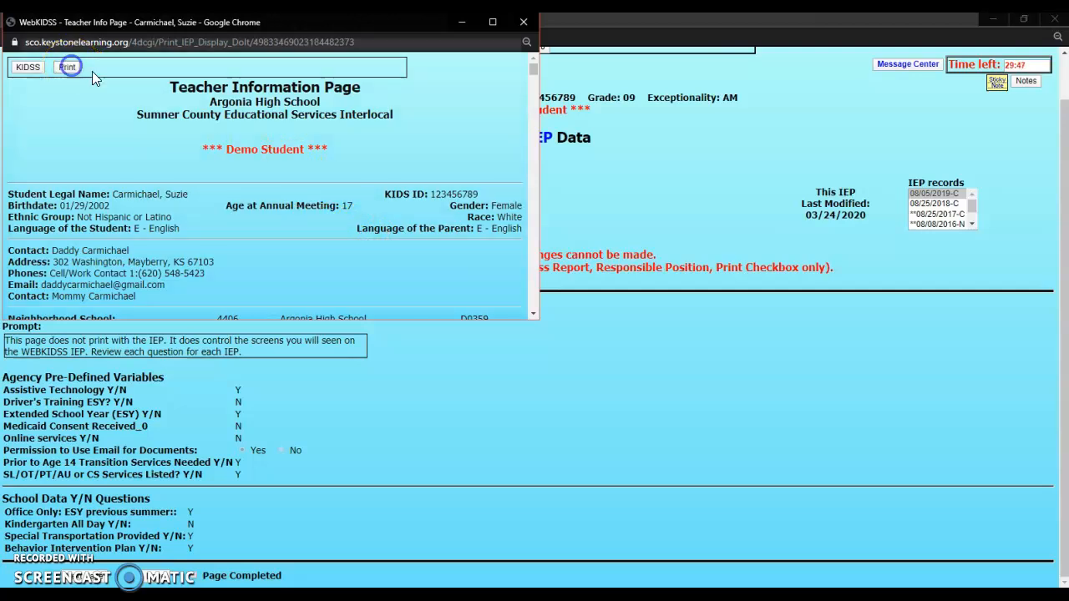
{"action": "left_click", "coordinate": [492, 23]}
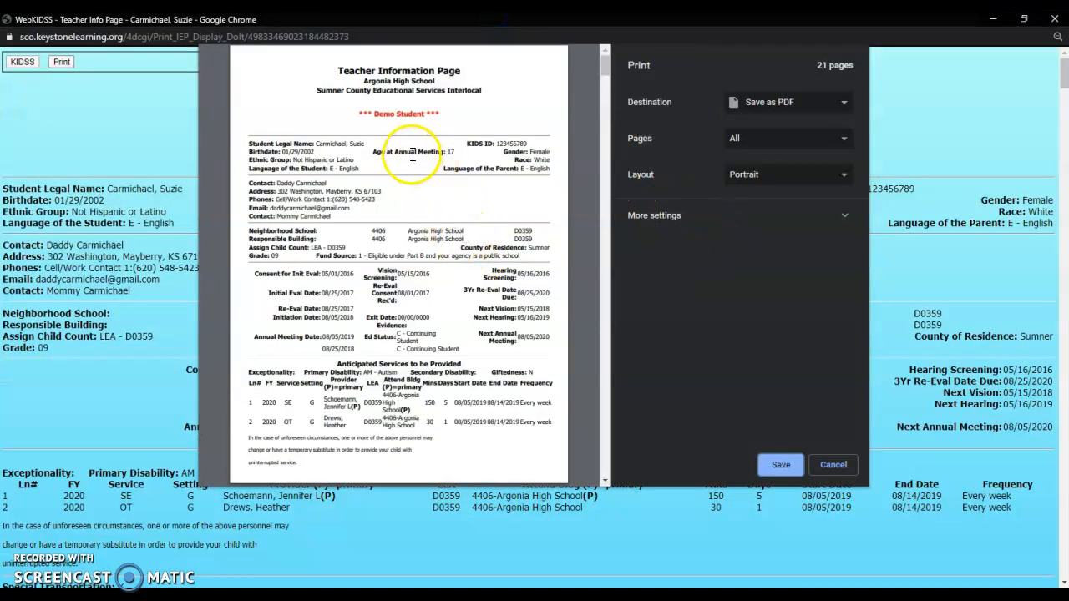
{"action": "scroll", "coordinate": [412, 154], "scroll_direction": "down", "scroll_amount": 5}
{"action": "scroll", "coordinate": [411, 158], "scroll_direction": "down", "scroll_amount": 20}
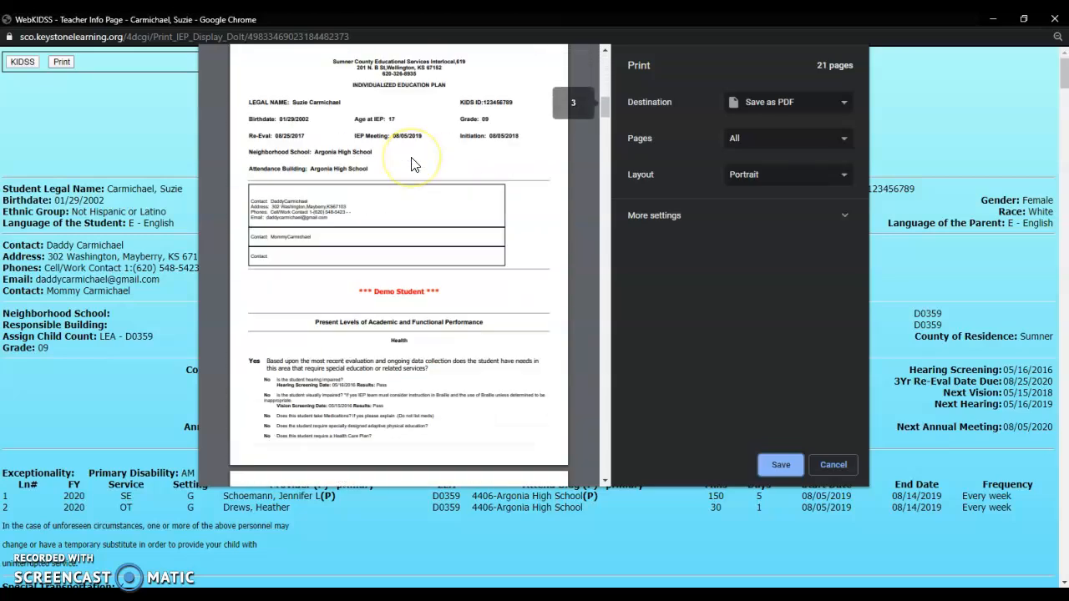
{"action": "scroll", "coordinate": [412, 156], "scroll_direction": "up", "scroll_amount": 8}
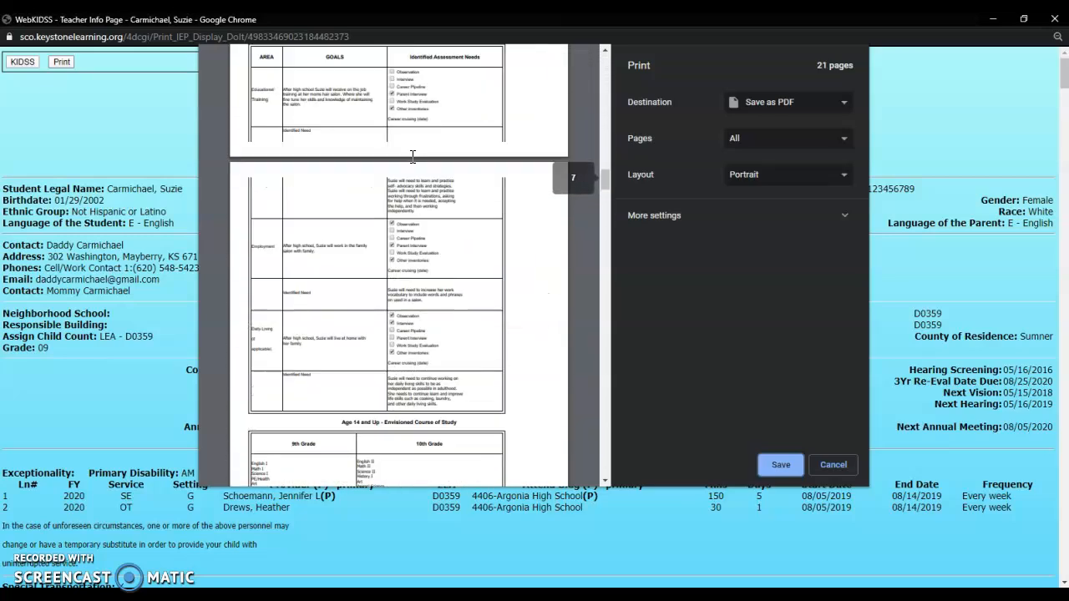
{"action": "scroll", "coordinate": [412, 152], "scroll_direction": "up", "scroll_amount": 20}
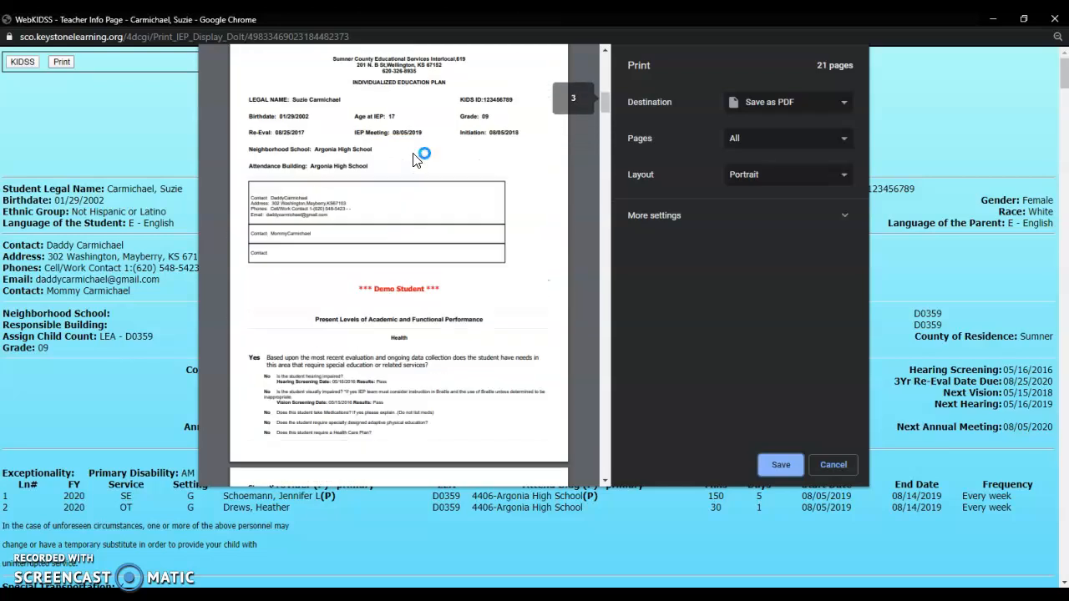
Step: Try the MF8200C Series printer as destination, then switch back to Save as PDF
{"action": "left_click", "coordinate": [792, 121]}
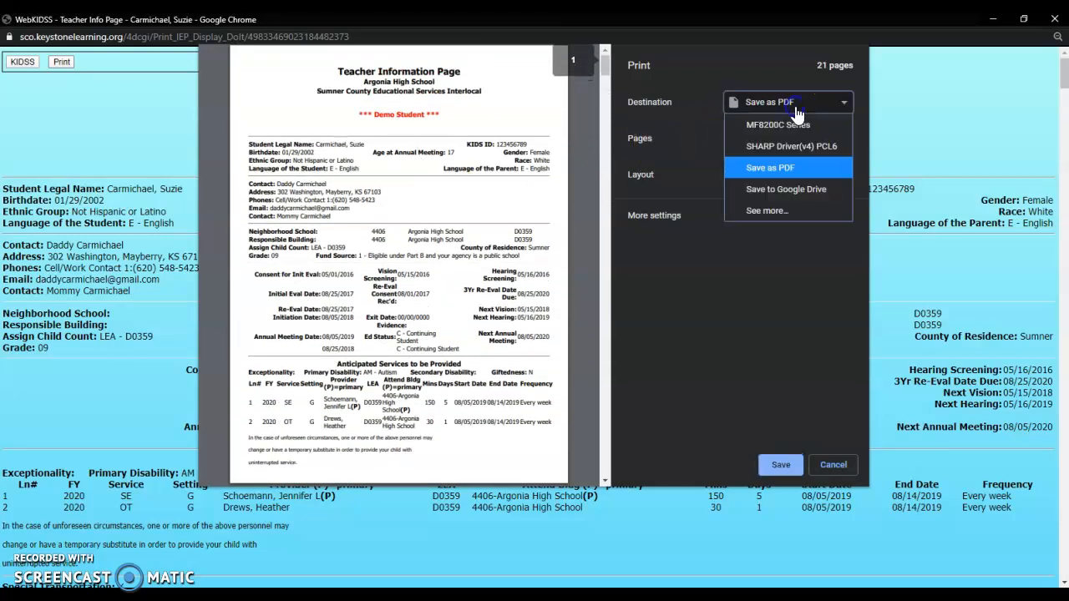
{"action": "left_click", "coordinate": [782, 127]}
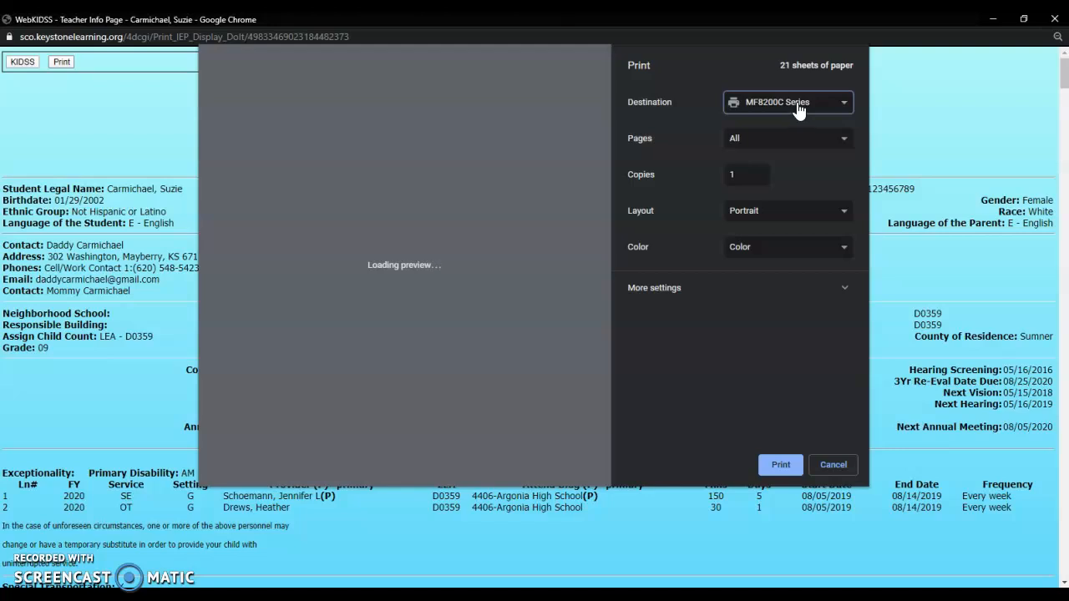
{"action": "left_click", "coordinate": [798, 109]}
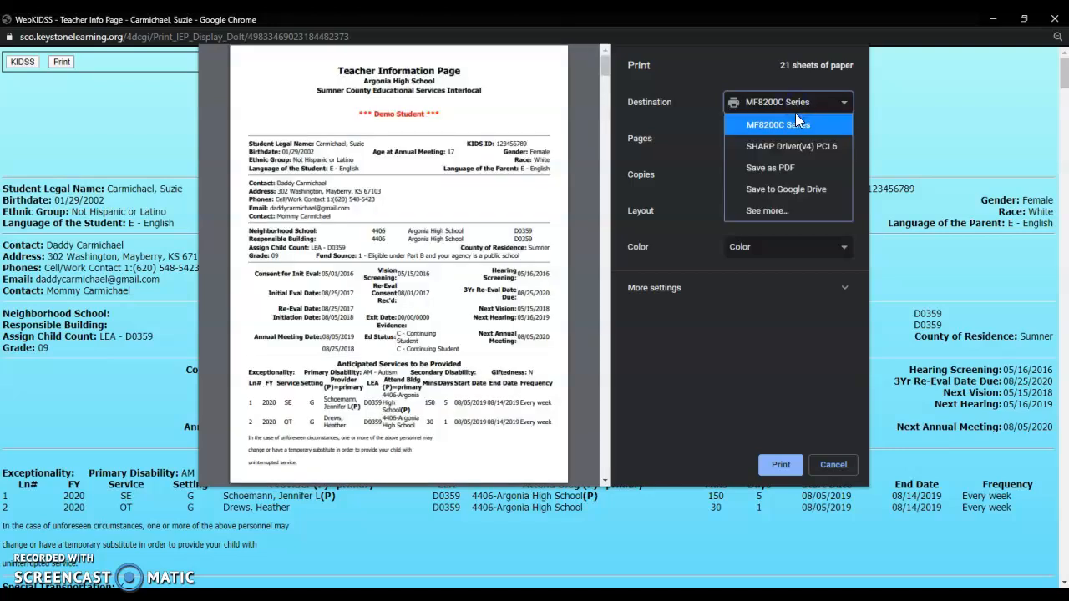
{"action": "left_click", "coordinate": [786, 168]}
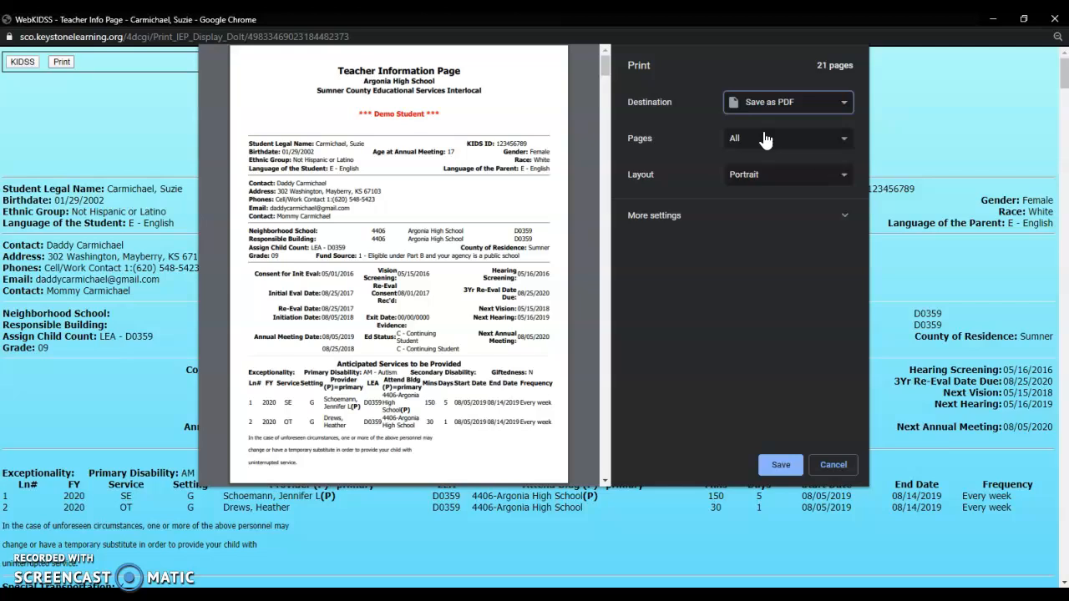
Step: Expand the additional print settings
{"action": "left_click", "coordinate": [784, 469]}
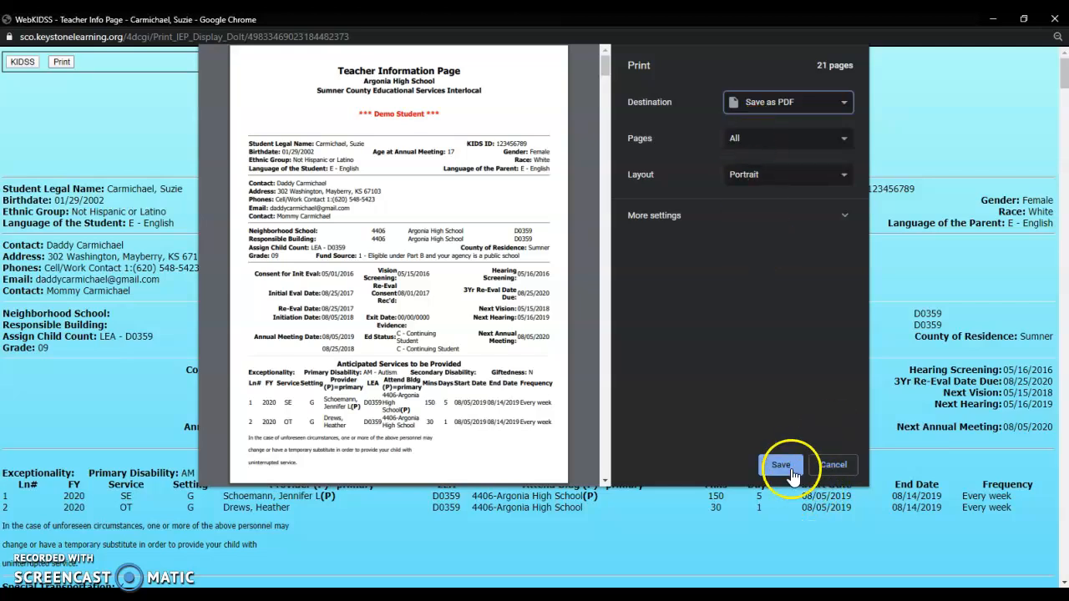
{"action": "left_click", "coordinate": [784, 469]}
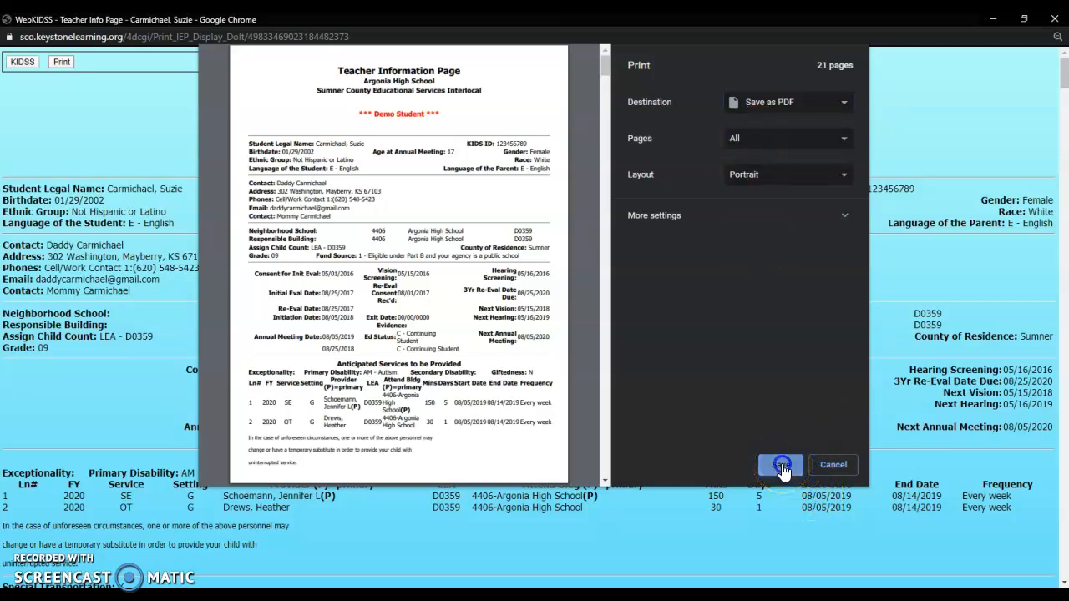
{"action": "left_click", "coordinate": [797, 218]}
Step: Try turning on headers and footers and background graphics, then turn both off again
{"action": "left_click", "coordinate": [728, 399]}
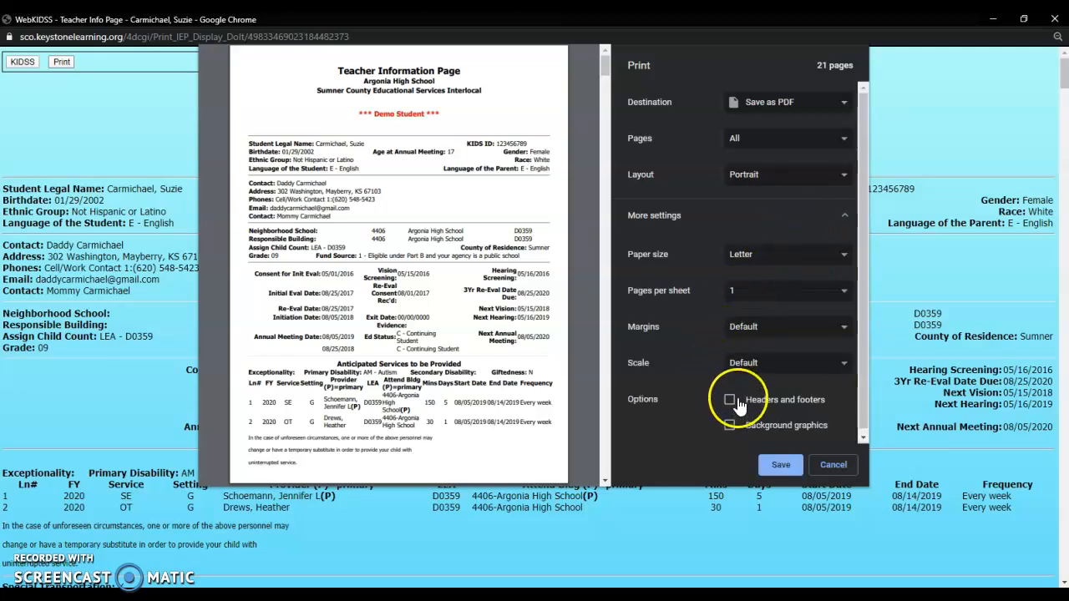
{"action": "left_click", "coordinate": [728, 426]}
{"action": "left_click", "coordinate": [729, 426]}
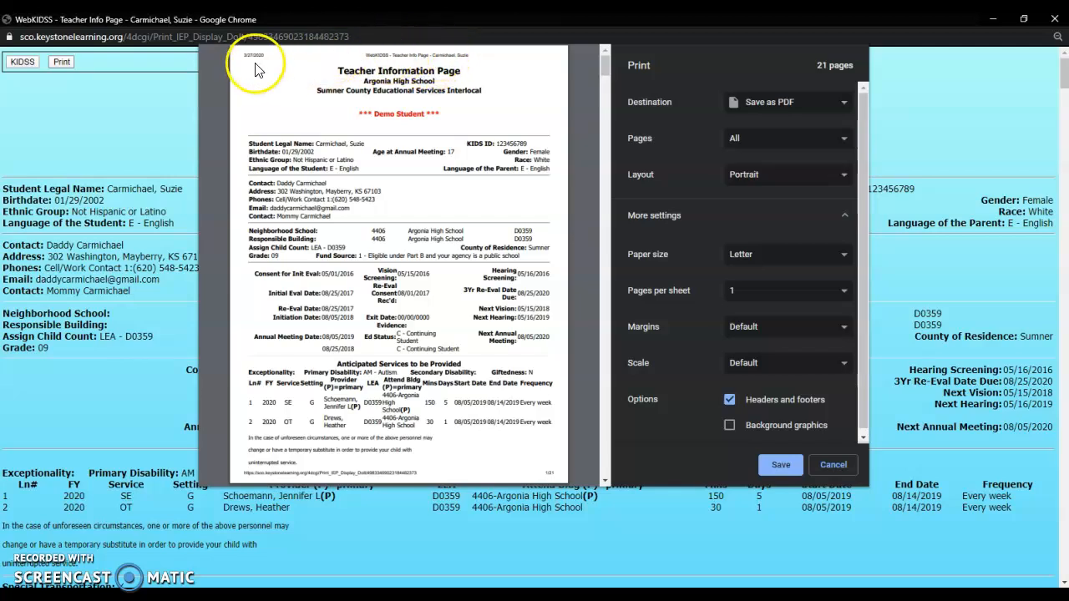
{"action": "left_click_drag", "start_coordinate": [264, 53], "coordinate": [243, 56]}
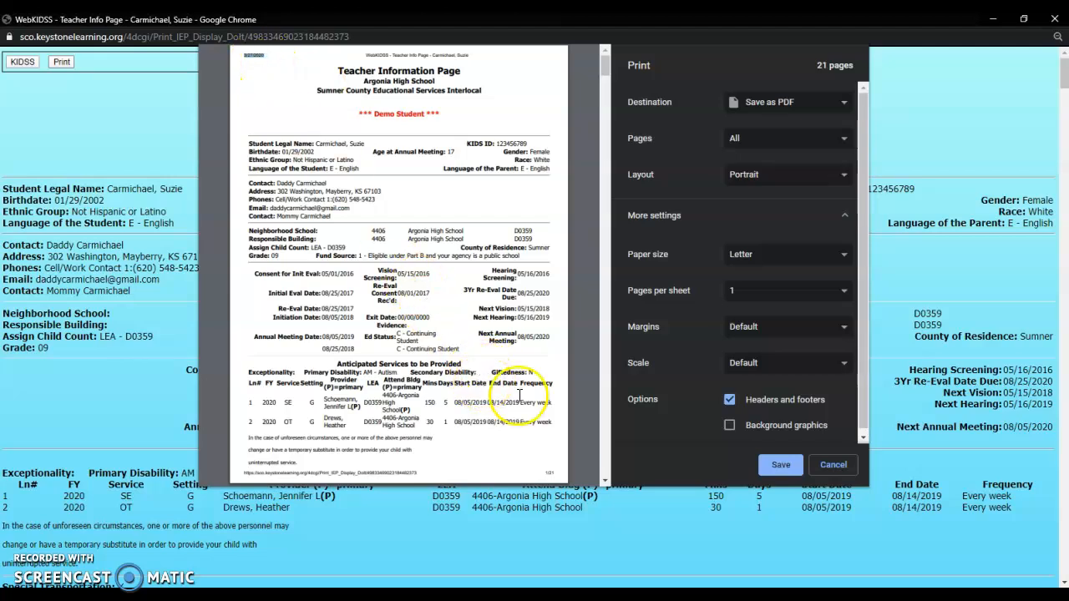
{"action": "left_click", "coordinate": [728, 401]}
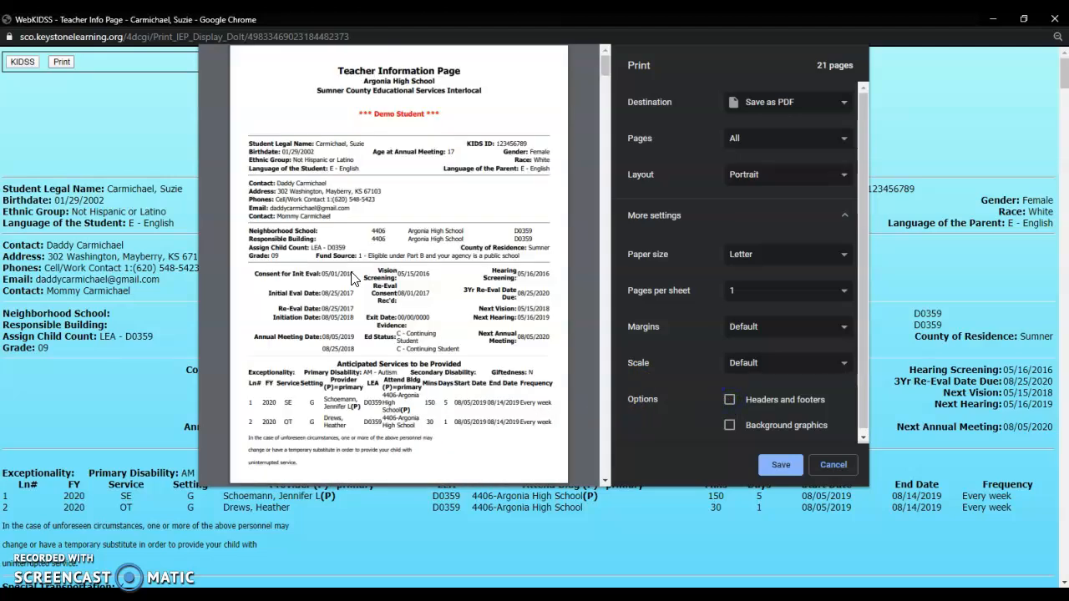
Step: Start saving the PDF and choose the 619 folder on the Desktop as the location
{"action": "scroll", "coordinate": [380, 268], "scroll_direction": "down", "scroll_amount": 10}
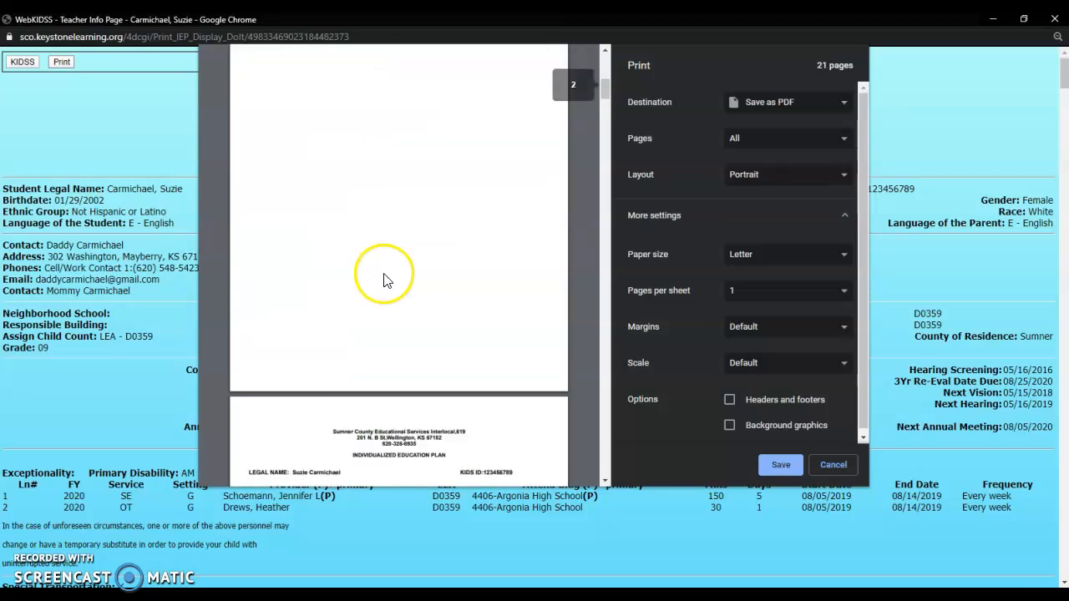
{"action": "scroll", "coordinate": [385, 288], "scroll_direction": "down", "scroll_amount": 8}
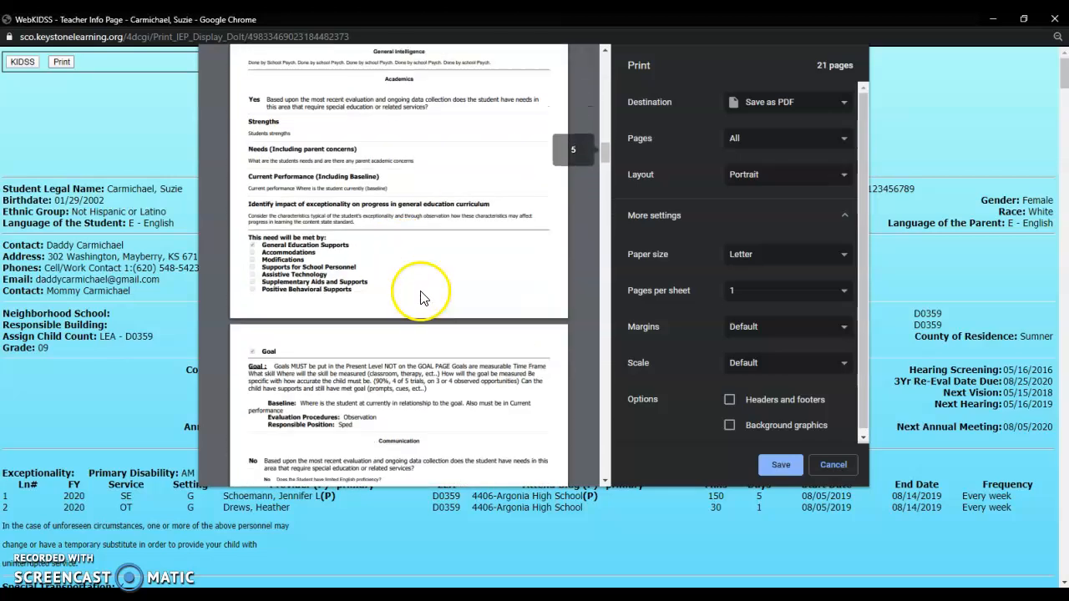
{"action": "left_click", "coordinate": [774, 465]}
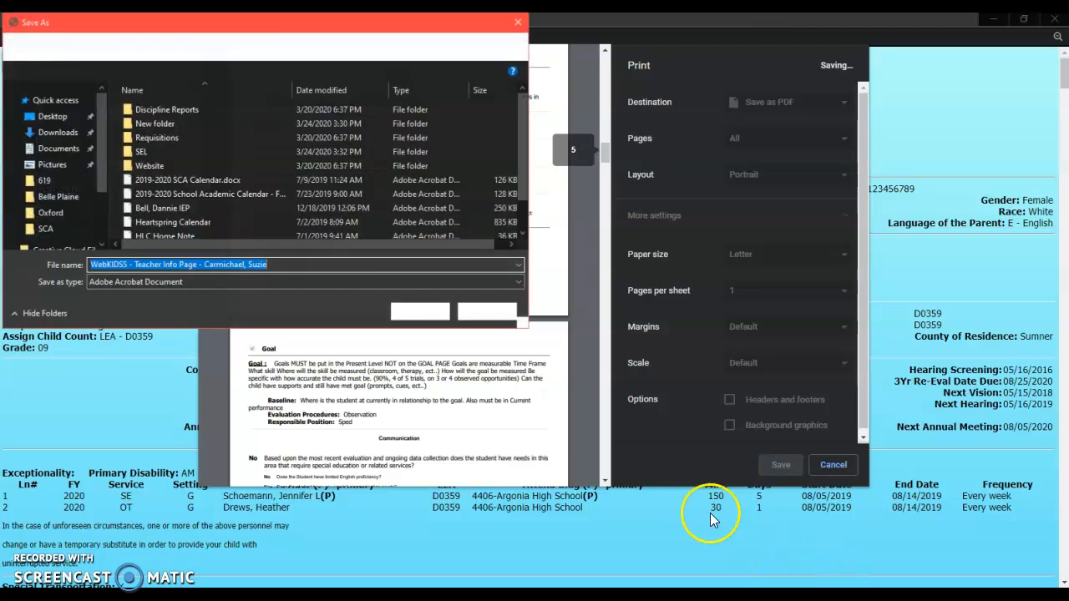
{"action": "left_click", "coordinate": [46, 181]}
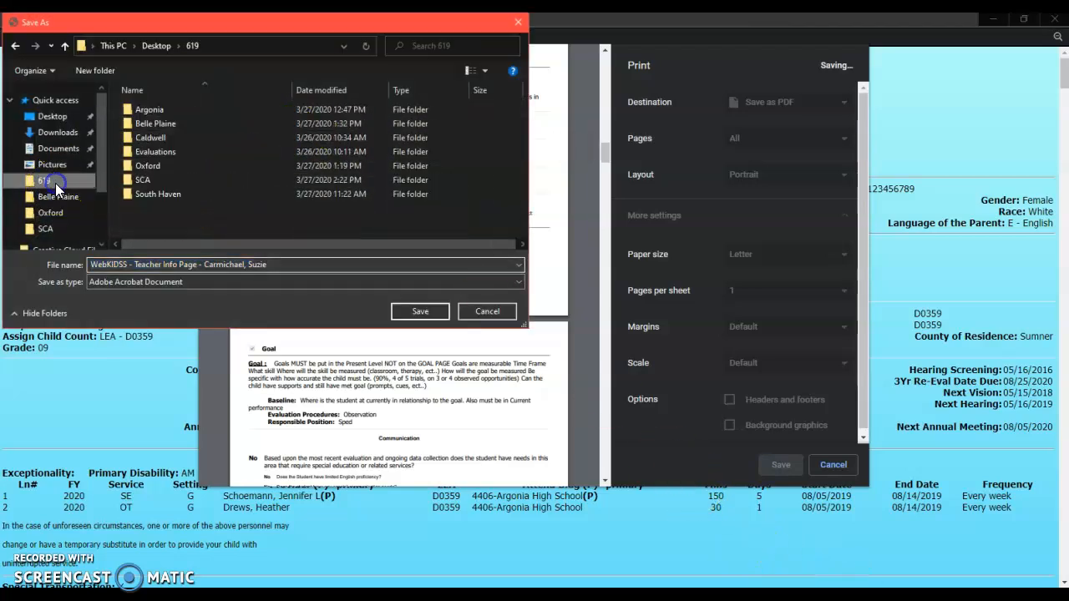
{"action": "left_click_drag", "start_coordinate": [230, 23], "coordinate": [469, 31]}
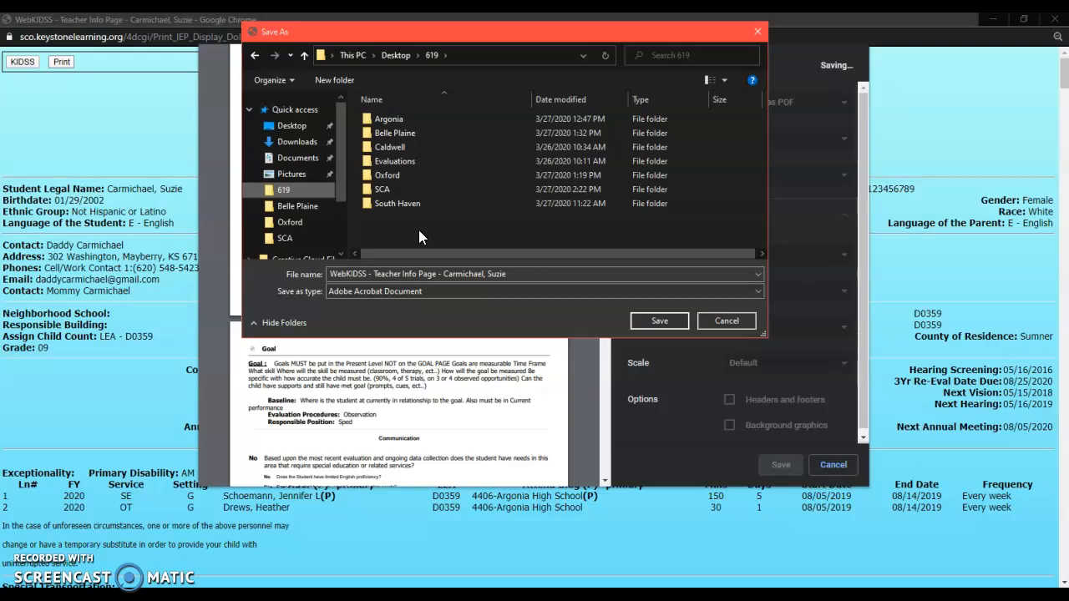
Step: Name the file with the student's surname and initial followed by IEP, and save it
{"action": "left_click_drag", "start_coordinate": [332, 275], "coordinate": [551, 274]}
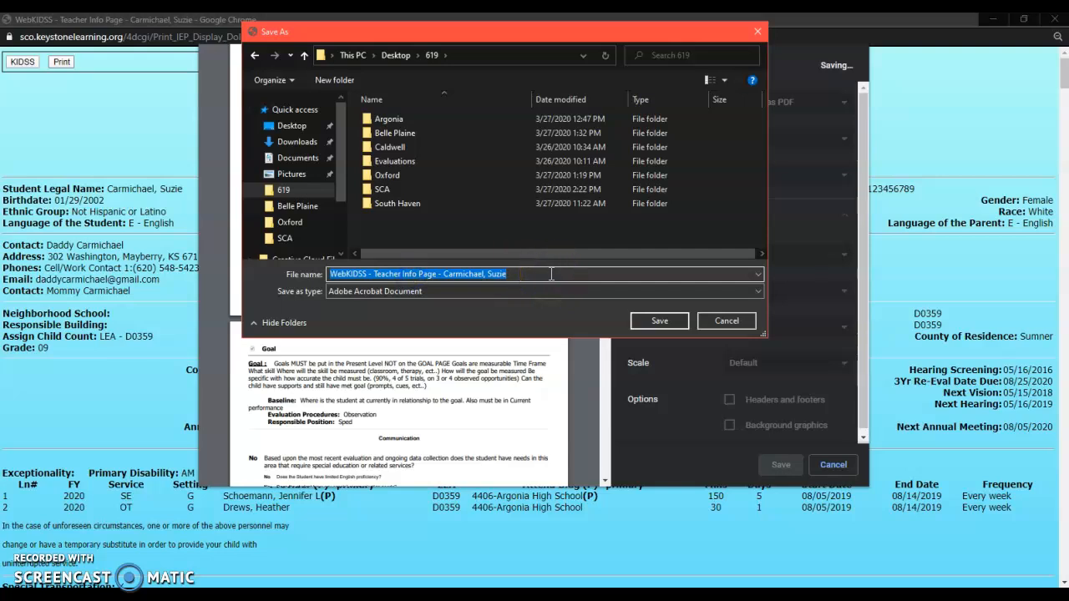
{"action": "type", "text": "C"}
{"action": "key", "text": "BackSpace"}
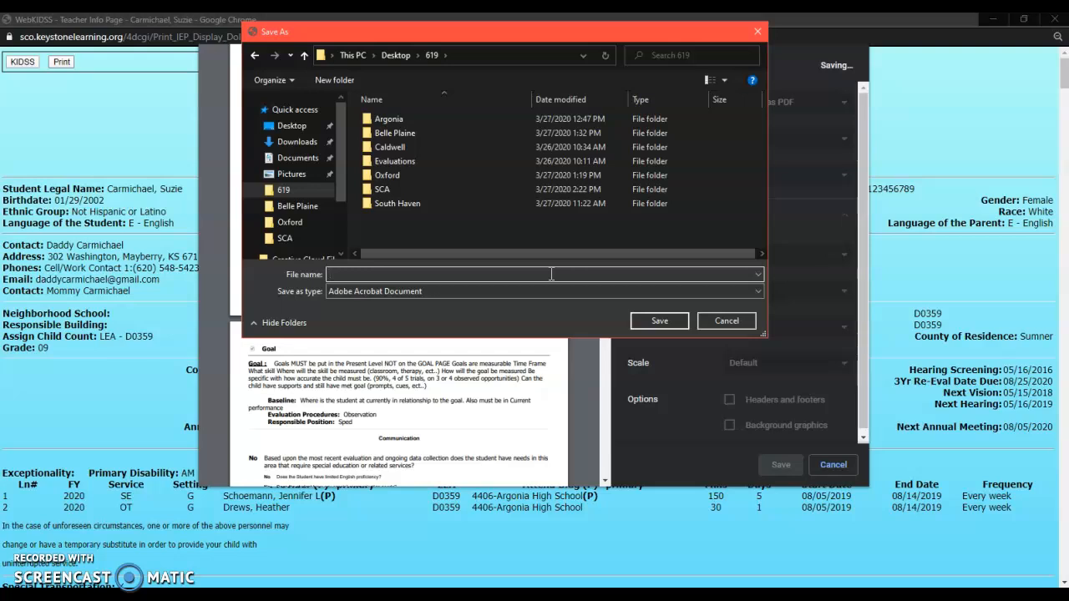
{"action": "type", "text": "C"}
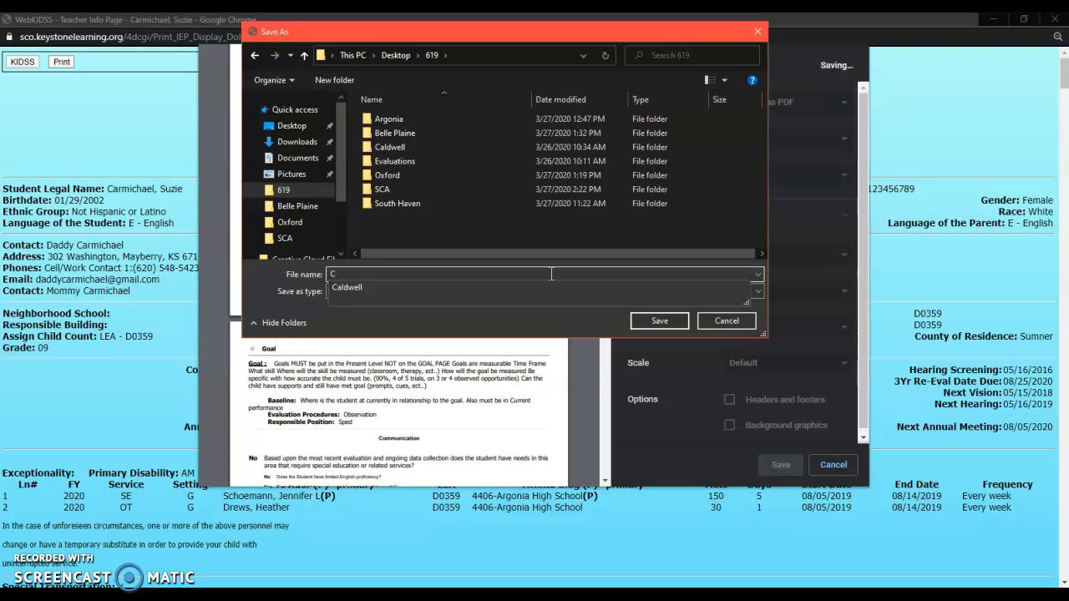
{"action": "key", "text": "BackSpace"}
{"action": "type", "text": "S M"}
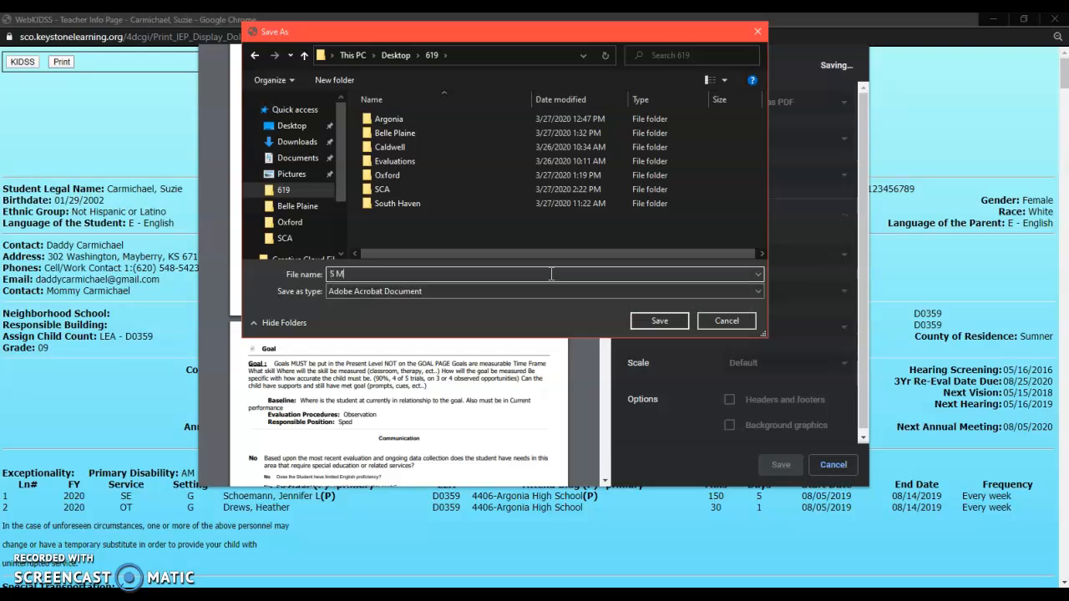
{"action": "key", "text": "BackSpace"}
{"action": "key", "text": "BackSpace"}
{"action": "type", "text": "M"}
{"action": "key", "text": "BackSpace"}
{"action": "key", "text": "BackSpace"}
{"action": "key", "text": "BackSpace"}
{"action": "key", "text": "BackSpace"}
{"action": "type", "text": "Carmichael, S."}
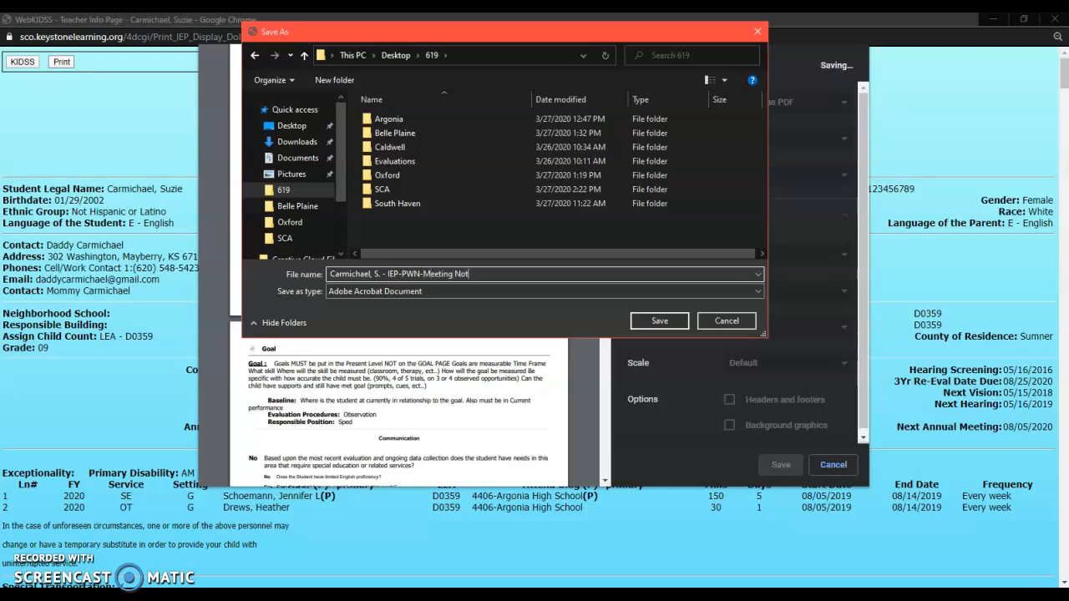
{"action": "key", "text": "BackSpace"}
{"action": "key", "text": "BackSpace"}
{"action": "key", "text": "BackSpace"}
{"action": "left_click", "coordinate": [472, 234]}
{"action": "left_click", "coordinate": [656, 324]}
Step: Close the print window and open the 619 folder in File Explorer to check the saved PDF
{"action": "left_click", "coordinate": [1050, 19]}
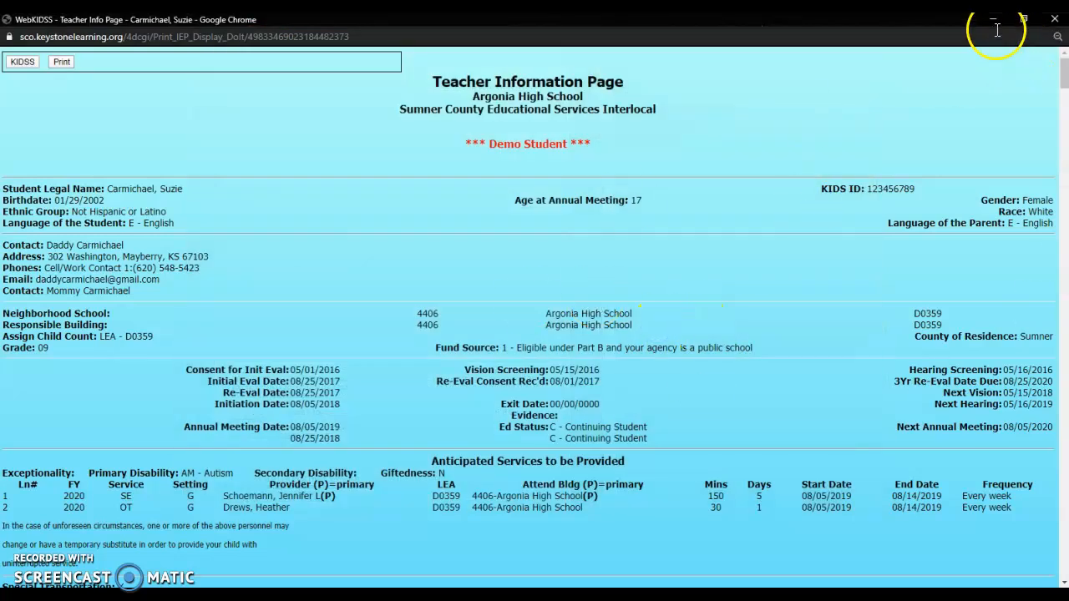
{"action": "key", "text": "super+e"}
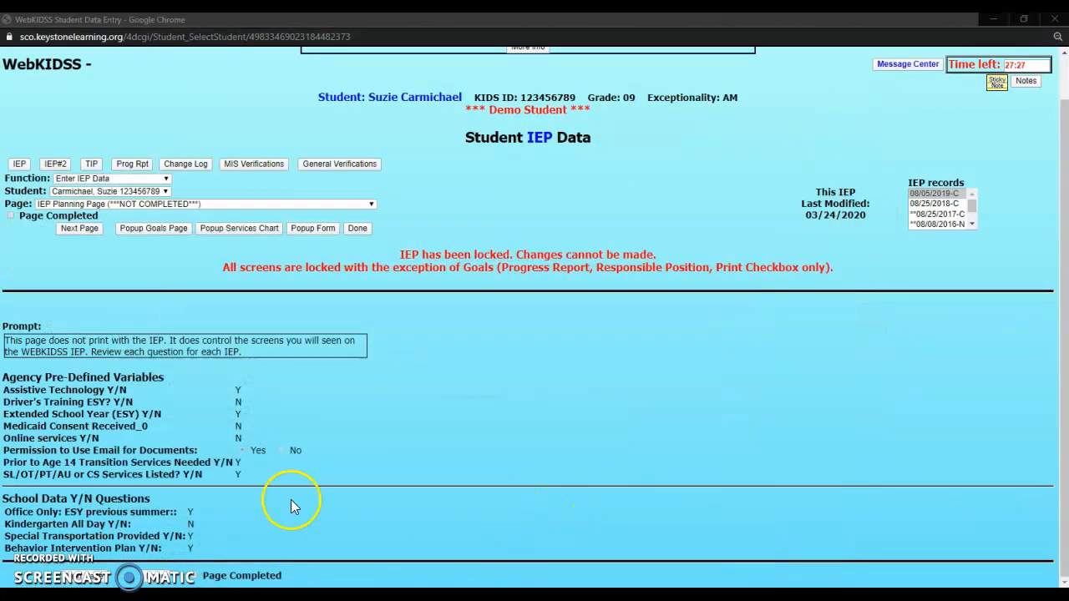
{"action": "left_click", "coordinate": [203, 272]}
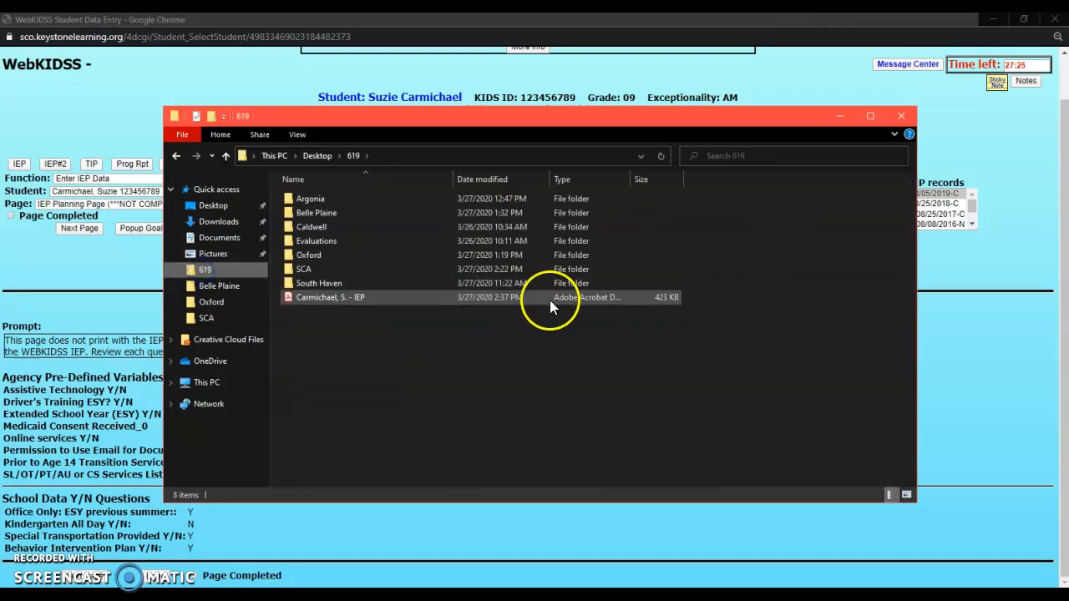
Step: Open the saved IEP PDF and scroll through its pages to review the contents
{"action": "left_click", "coordinate": [323, 301]}
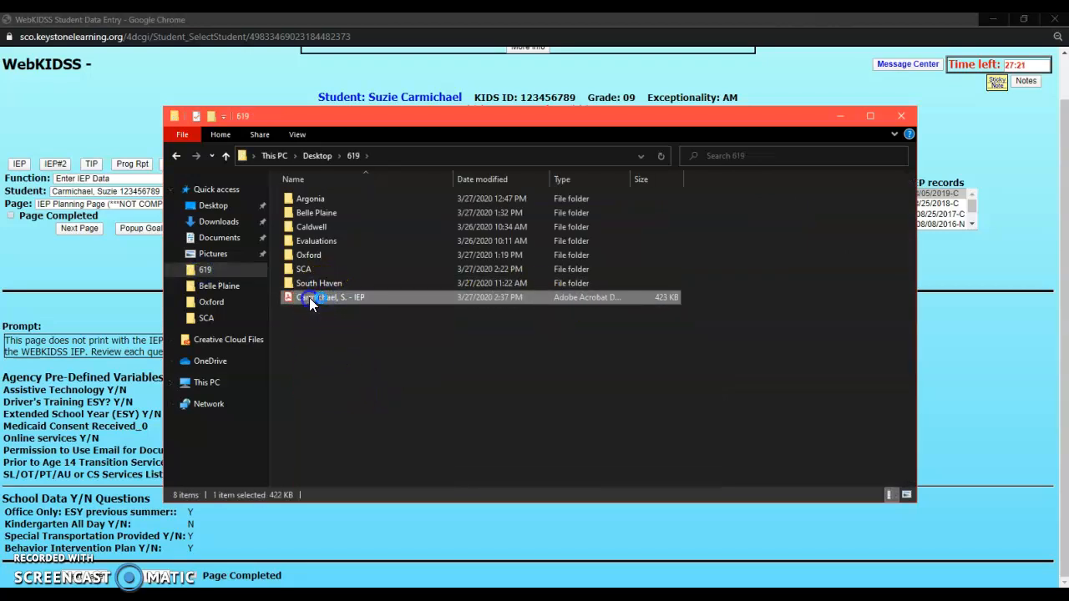
{"action": "double_click", "coordinate": [310, 300]}
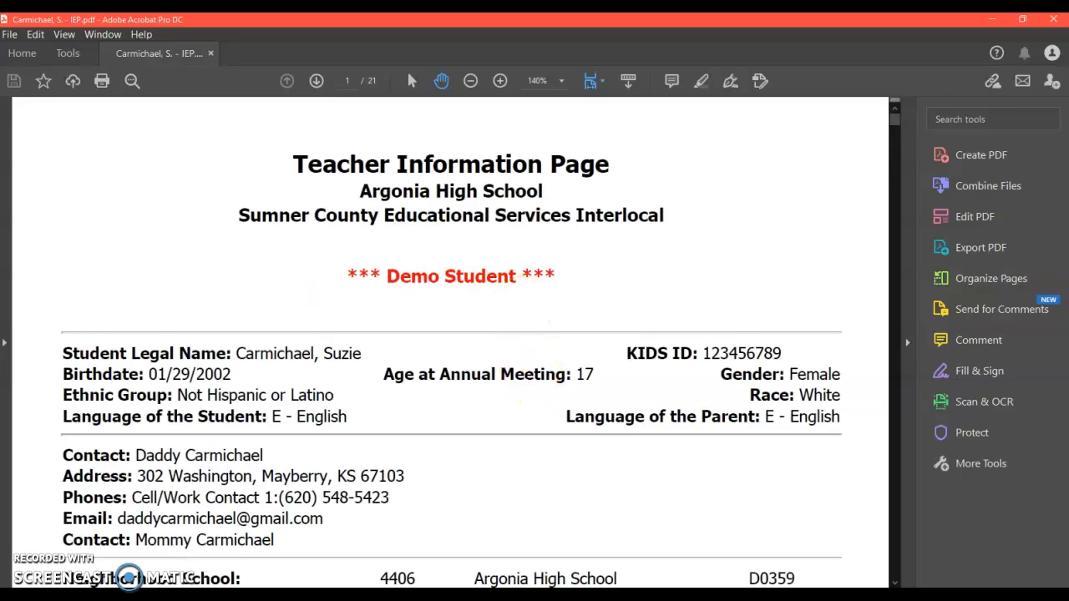
{"action": "scroll", "coordinate": [470, 148], "scroll_direction": "down", "scroll_amount": 15}
{"action": "scroll", "coordinate": [495, 357], "scroll_direction": "down", "scroll_amount": 20}
{"action": "scroll", "coordinate": [495, 357], "scroll_direction": "down", "scroll_amount": 10}
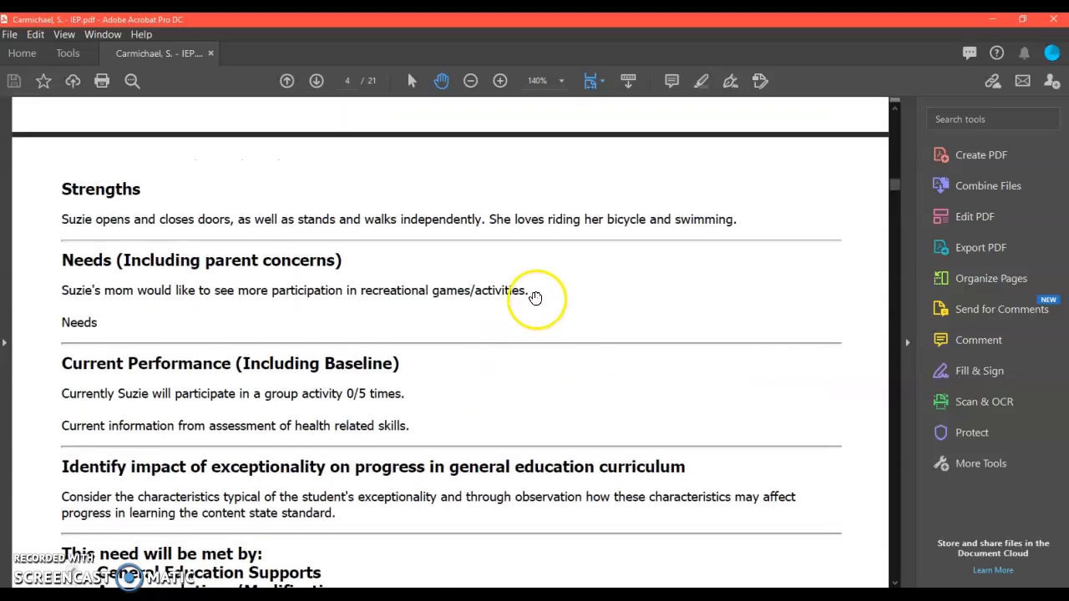
{"action": "scroll", "coordinate": [605, 316], "scroll_direction": "up", "scroll_amount": 10}
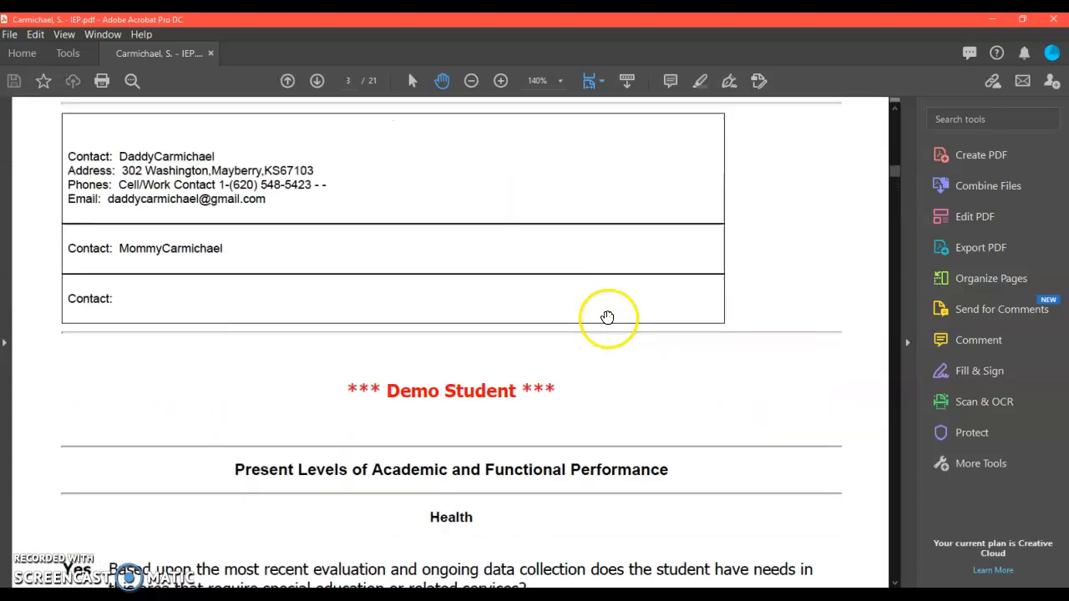
{"action": "scroll", "coordinate": [607, 316], "scroll_direction": "down", "scroll_amount": 10}
{"action": "scroll", "coordinate": [607, 315], "scroll_direction": "down", "scroll_amount": 15}
{"action": "scroll", "coordinate": [609, 315], "scroll_direction": "down", "scroll_amount": 20}
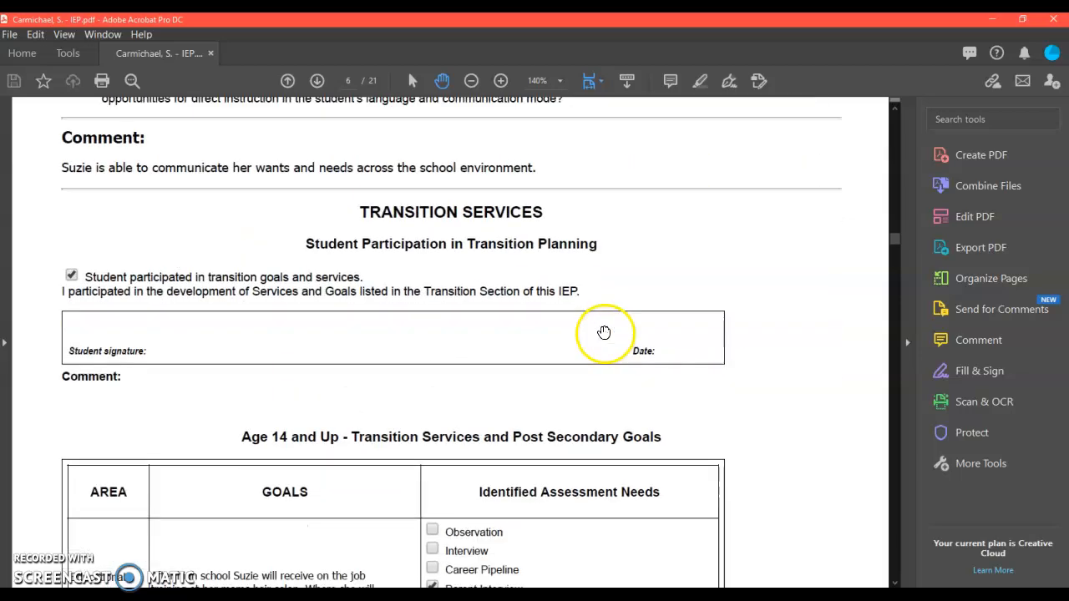
{"action": "scroll", "coordinate": [604, 332], "scroll_direction": "down", "scroll_amount": 20}
{"action": "scroll", "coordinate": [604, 332], "scroll_direction": "down", "scroll_amount": 10}
Step: Open the Adobe Sign tool for requesting signatures on the PDF
{"action": "left_click", "coordinate": [960, 390]}
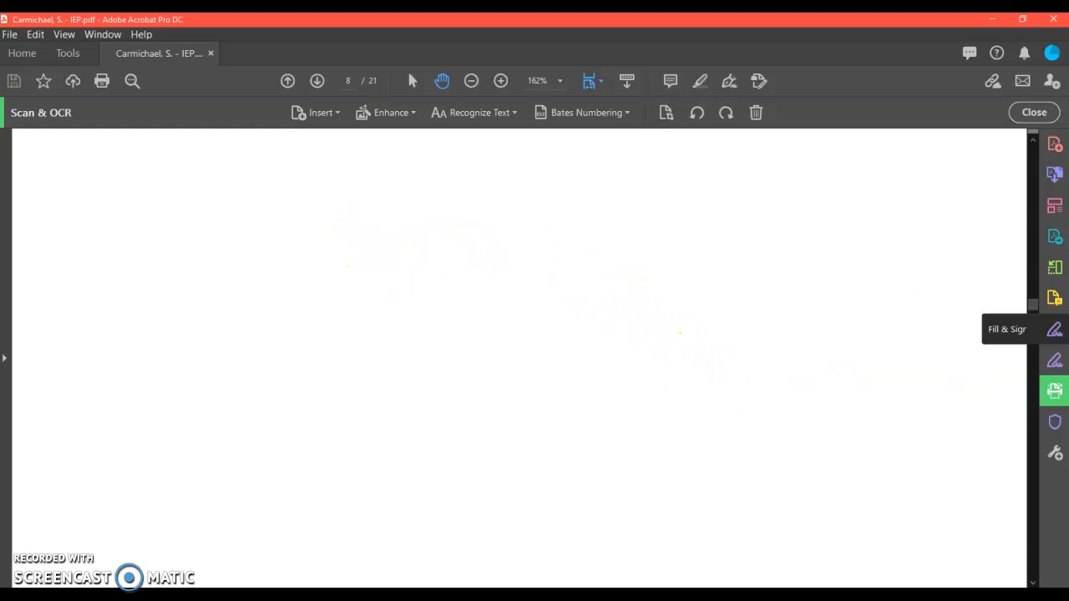
{"action": "left_click", "coordinate": [1052, 359]}
{"action": "left_click", "coordinate": [576, 474]}
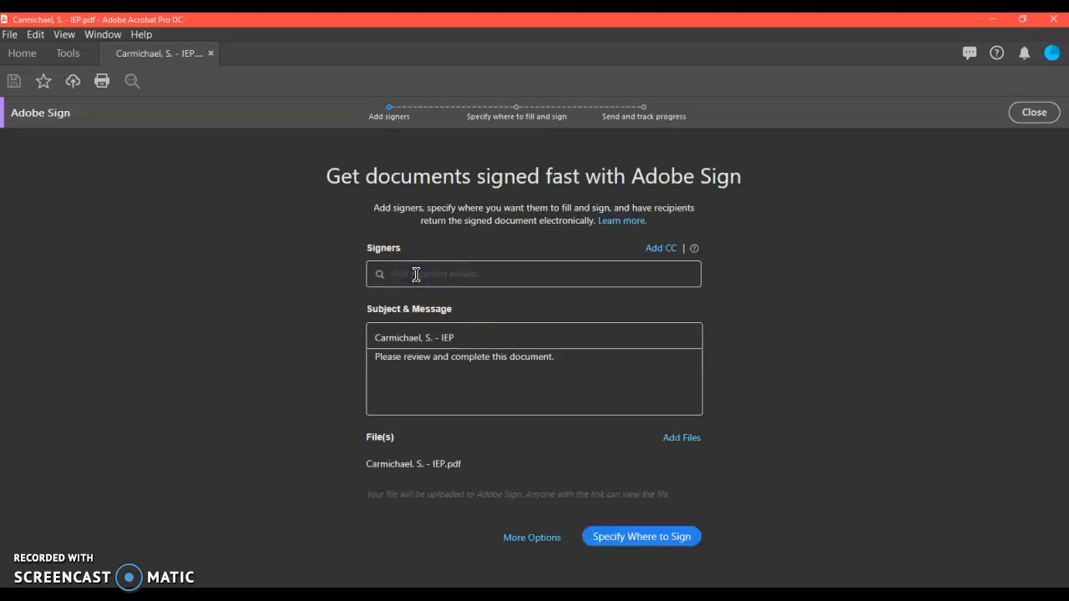
Step: Add the recipient's e-mail address as a signer
{"action": "key", "text": "Return"}
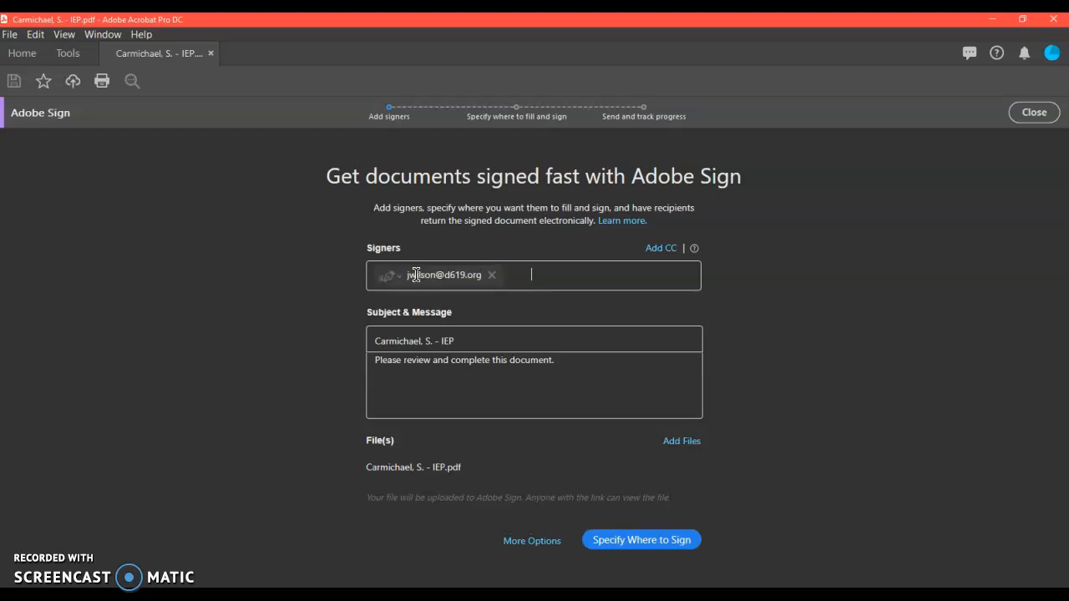
Step: Proceed to specifying where the recipient should fill in and sign
{"action": "left_click", "coordinate": [464, 549]}
{"action": "left_click", "coordinate": [619, 540]}
{"action": "left_click", "coordinate": [467, 364]}
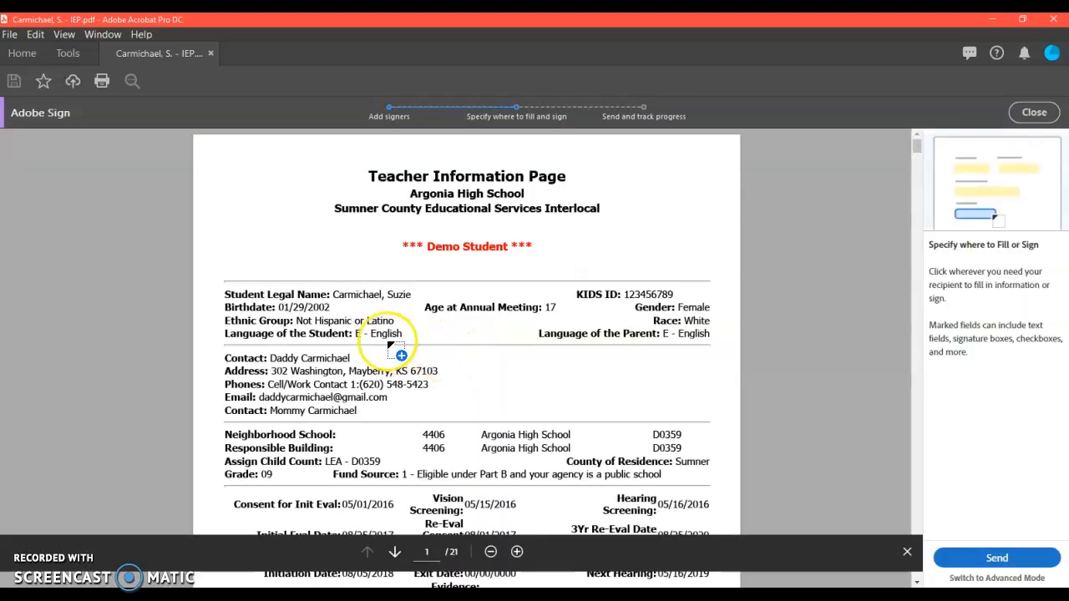
Step: Try placing a signature field in the empty Contact row on page 3, then delete it
{"action": "scroll", "coordinate": [401, 353], "scroll_direction": "down", "scroll_amount": 10}
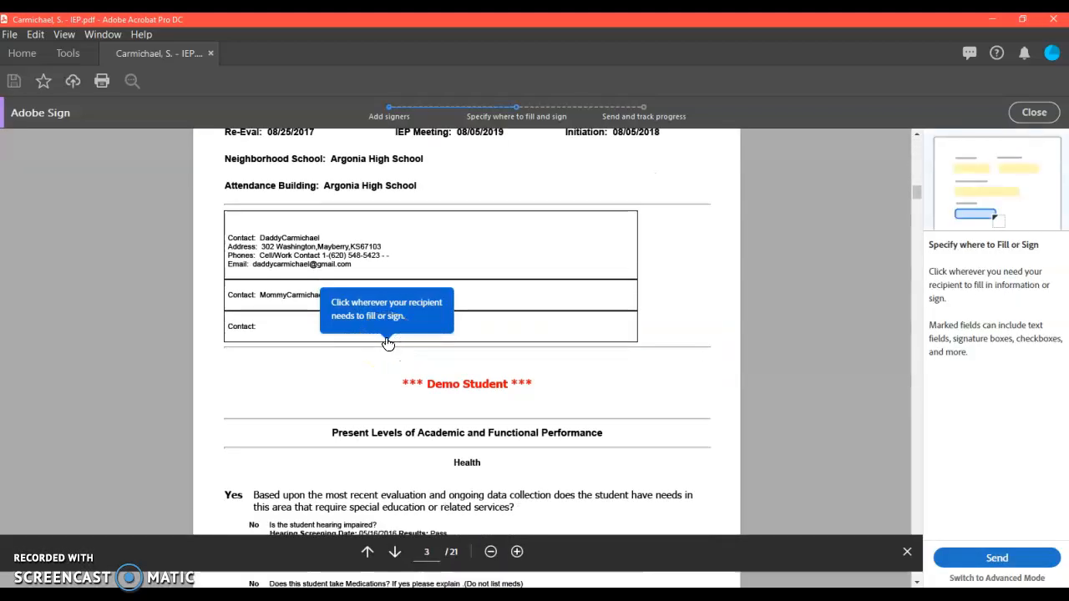
{"action": "left_click", "coordinate": [269, 325]}
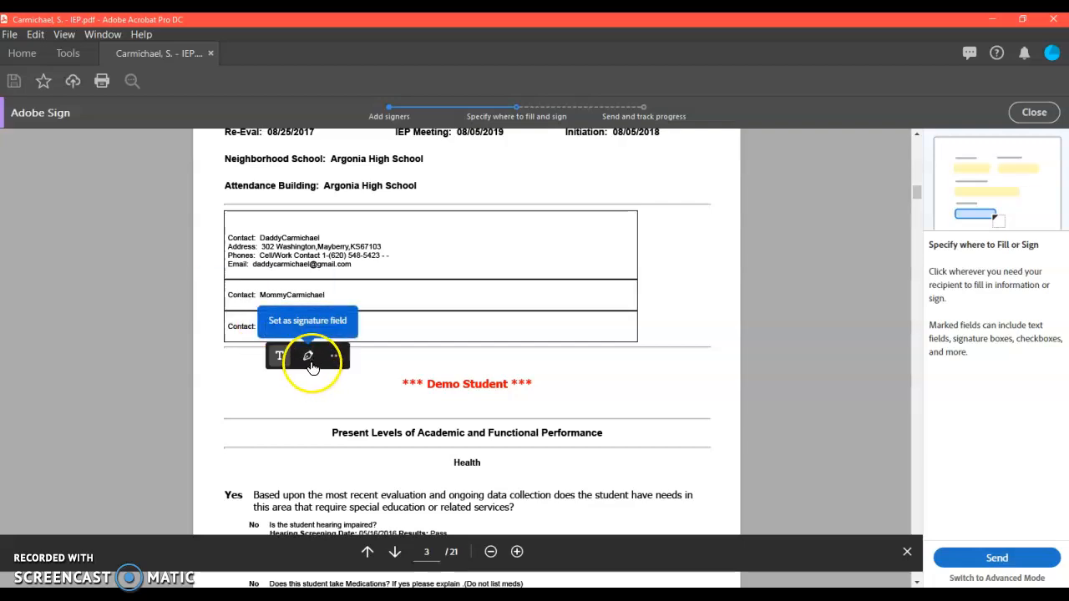
{"action": "left_click", "coordinate": [308, 354]}
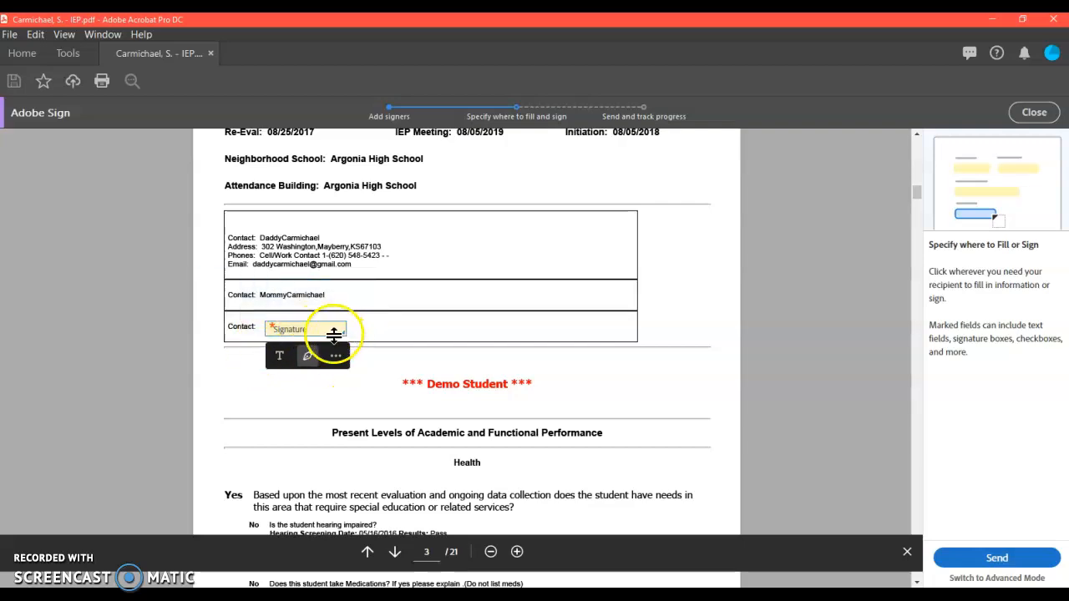
{"action": "left_click", "coordinate": [308, 328]}
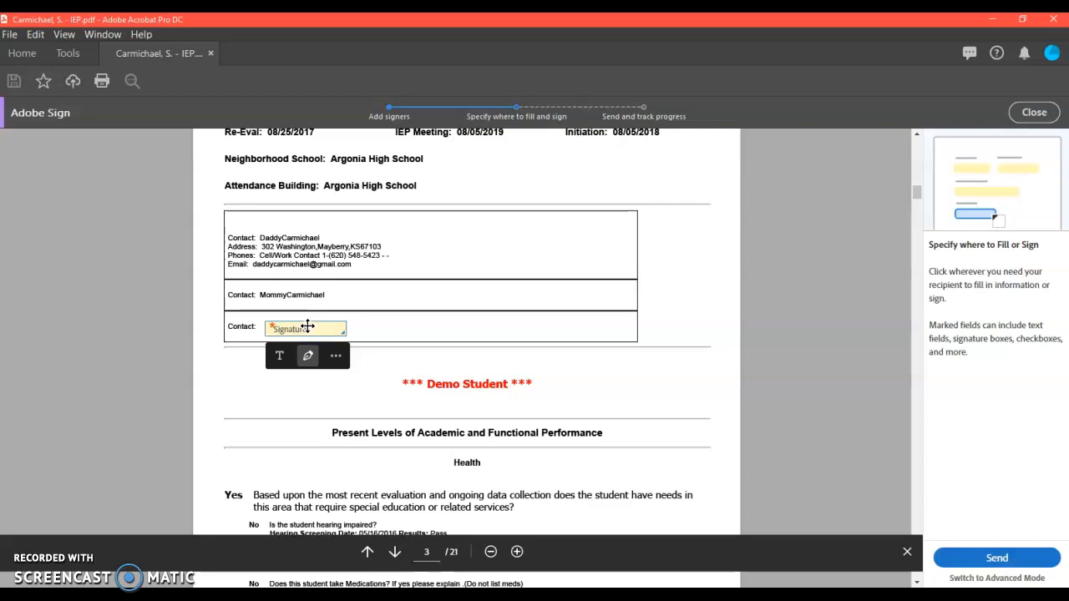
{"action": "key", "text": "Delete"}
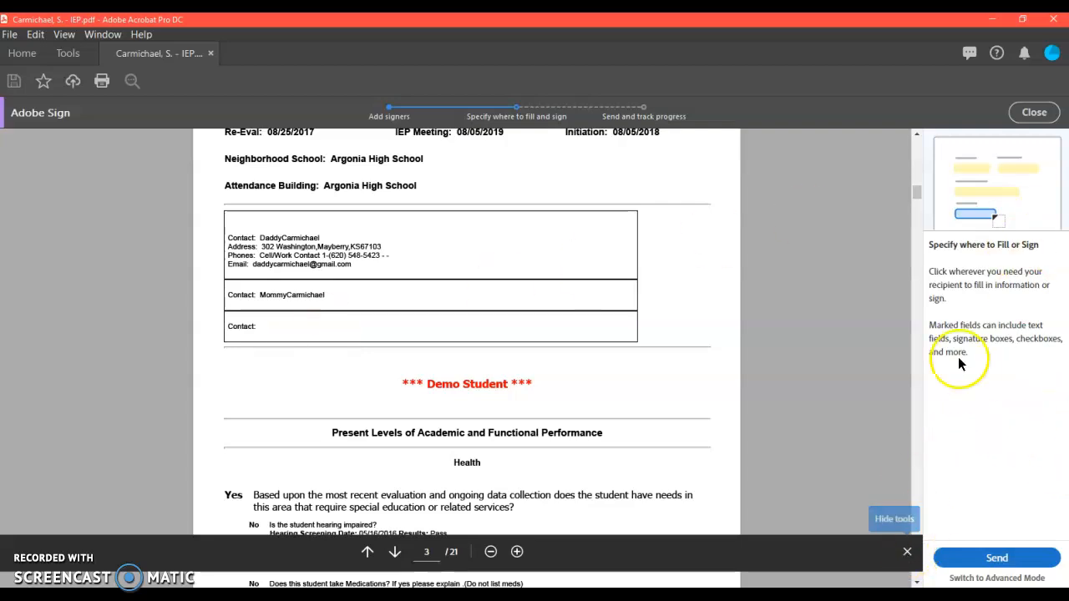
Step: Start closing Adobe Sign, then choose to continue working instead
{"action": "left_click", "coordinate": [1023, 116]}
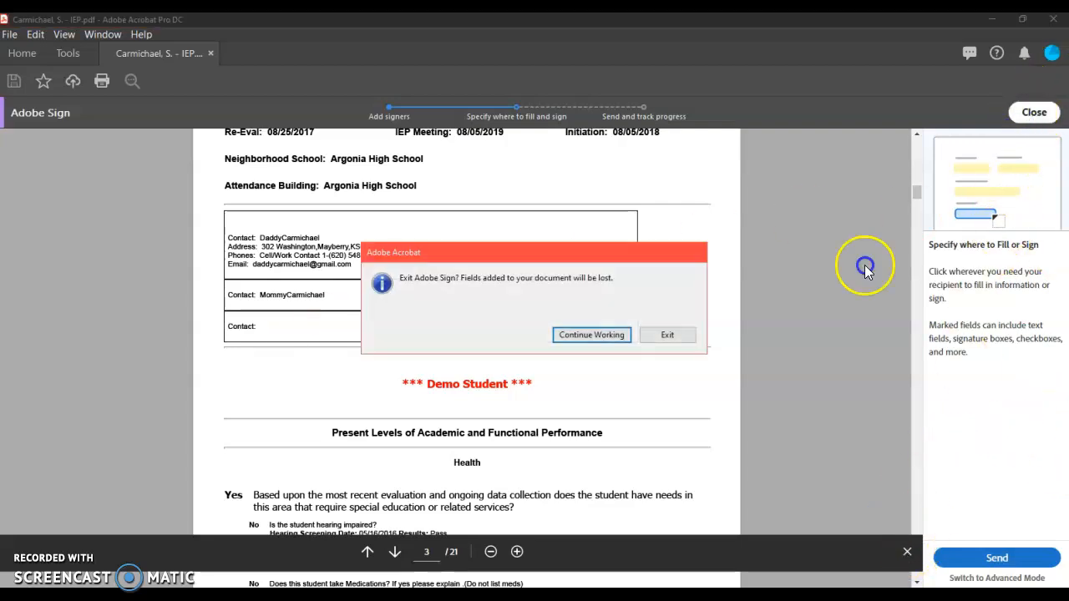
{"action": "left_click", "coordinate": [600, 335]}
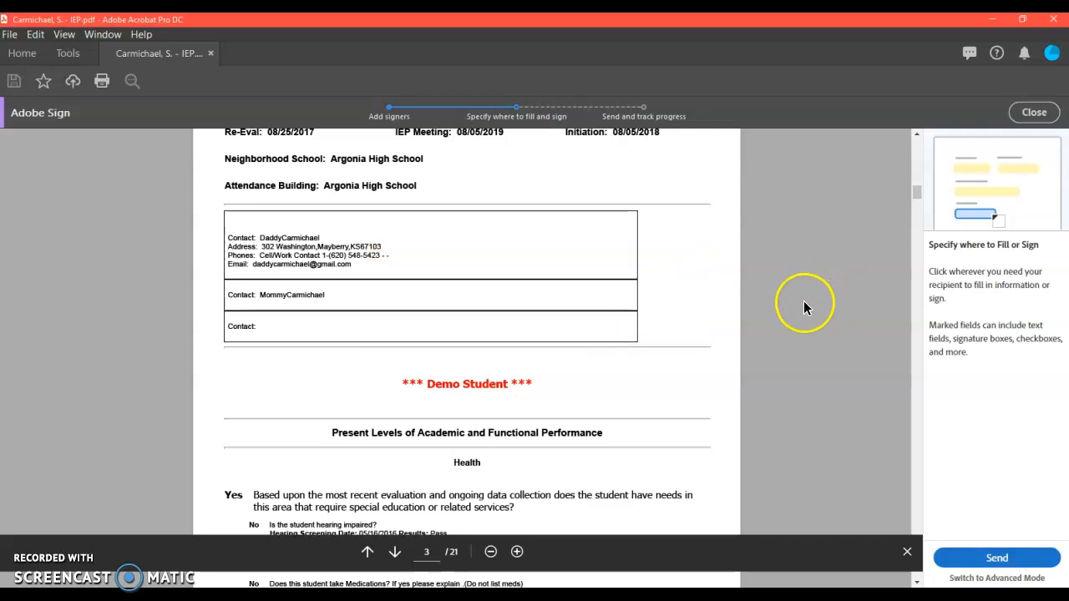